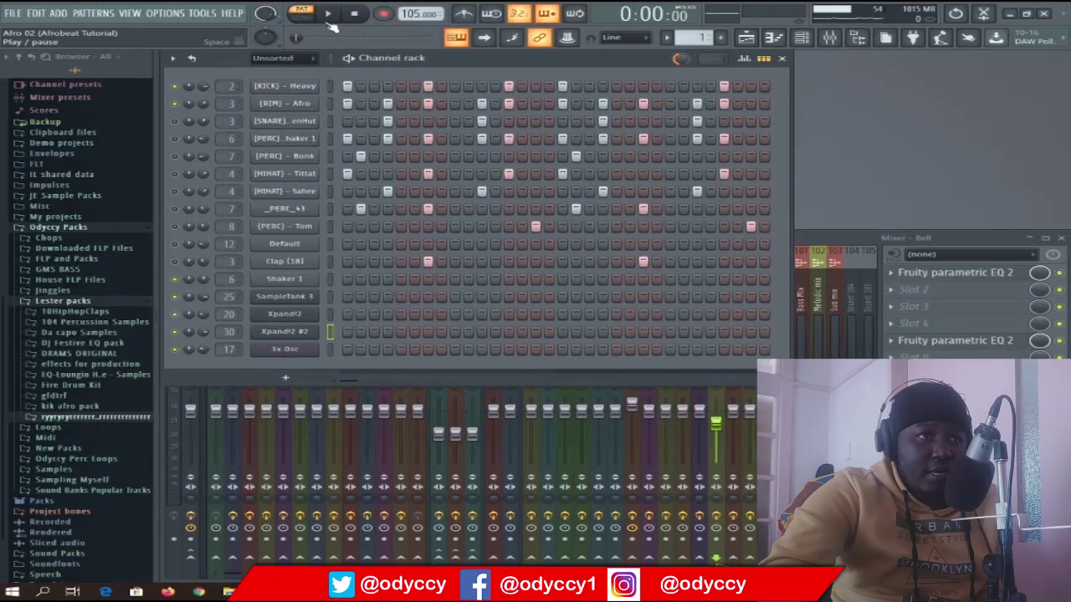
Step: Play pattern 1 with only the kick and rim, and inspect the Snare track in the mixer
{"action": "left_click", "coordinate": [331, 15]}
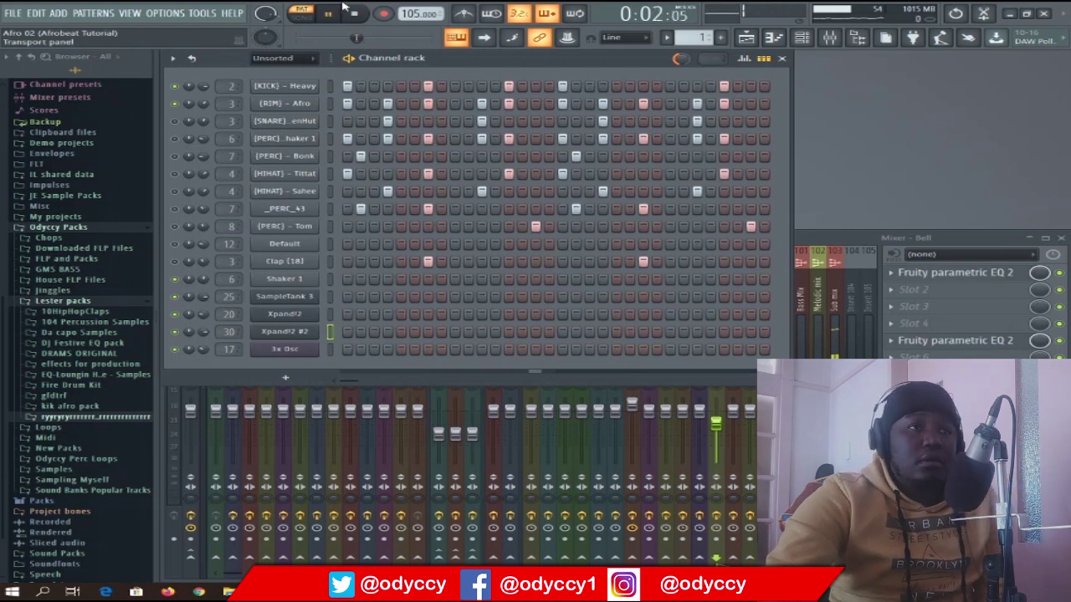
{"action": "left_click", "coordinate": [354, 14]}
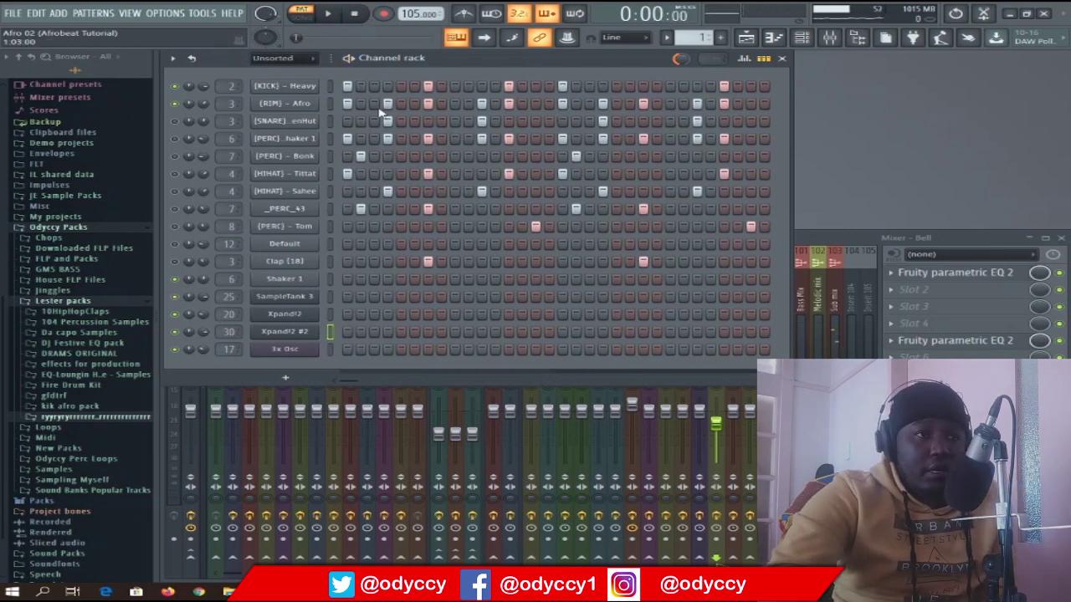
{"action": "left_click", "coordinate": [824, 240]}
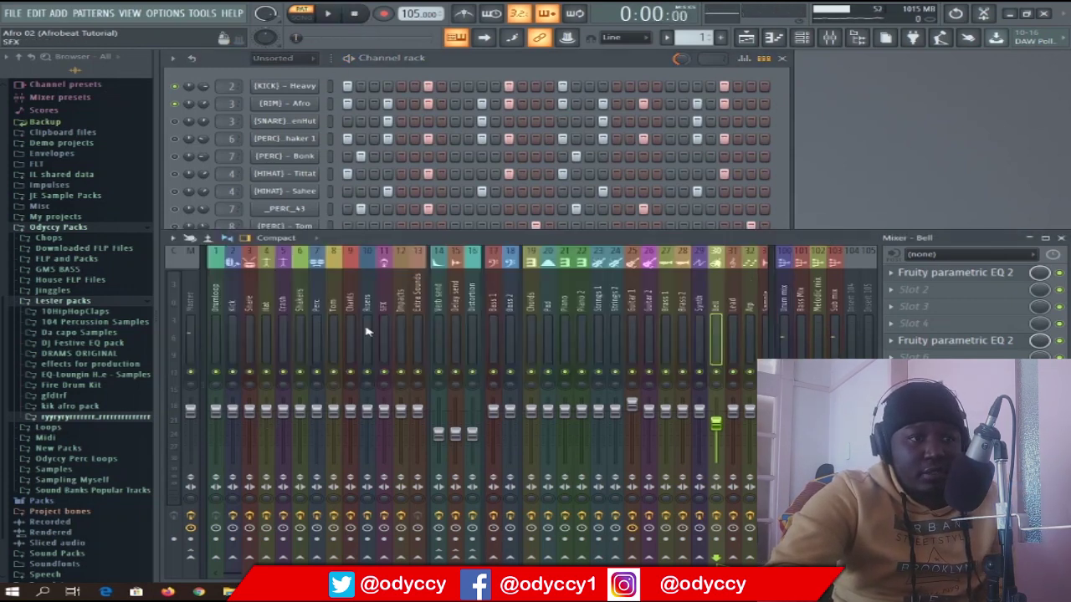
{"action": "left_click", "coordinate": [246, 307]}
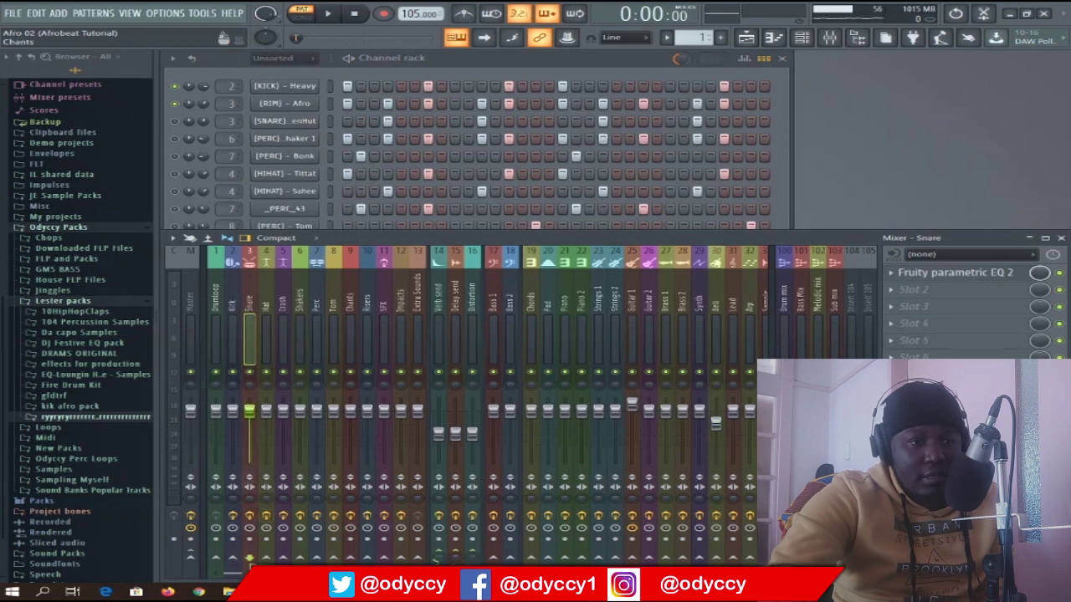
{"action": "left_click", "coordinate": [488, 72]}
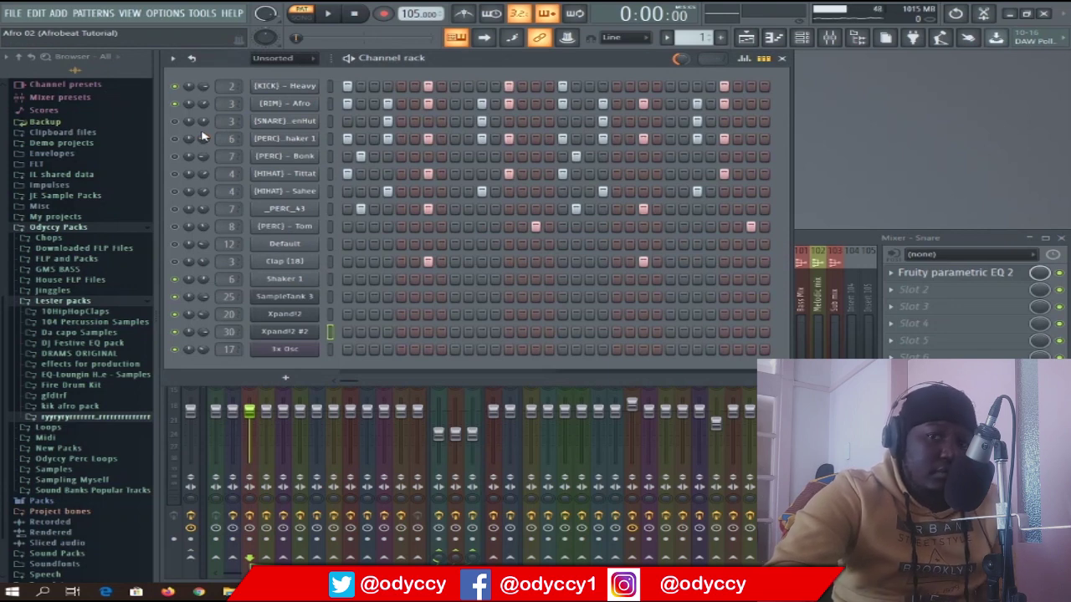
Step: Unmute the snare and the percussion shaker one at a time, auditioning pattern 1 with each added
{"action": "left_click", "coordinate": [341, 16]}
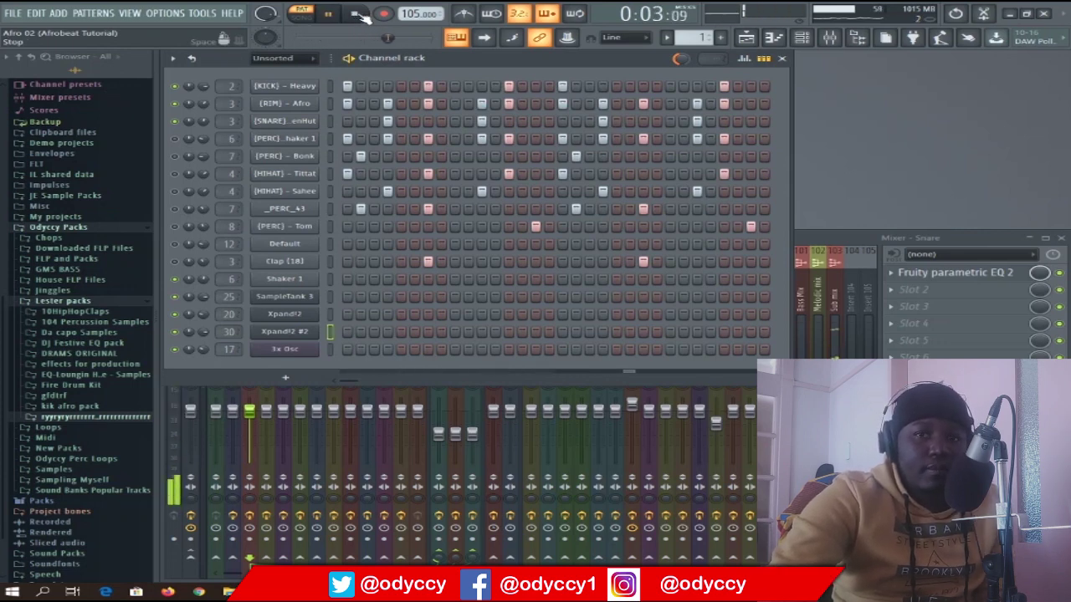
{"action": "left_click", "coordinate": [355, 14]}
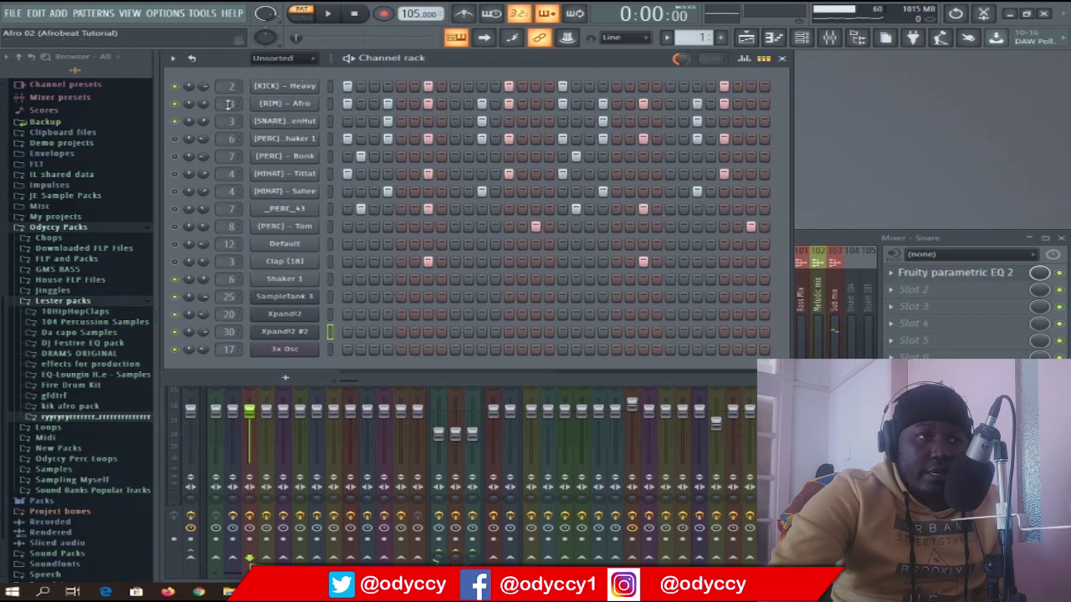
{"action": "left_click", "coordinate": [334, 17]}
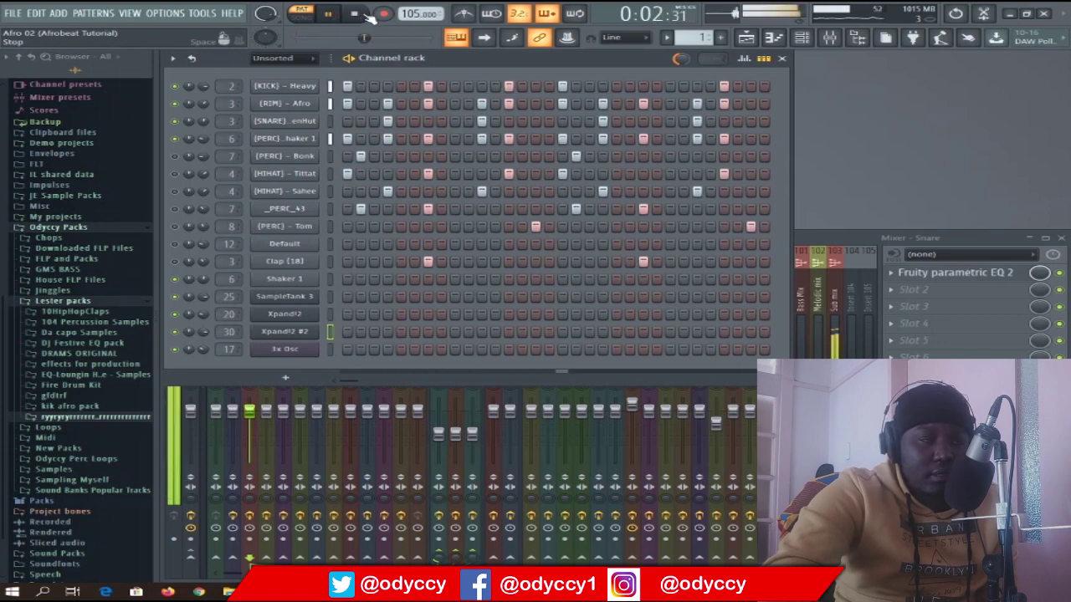
{"action": "left_click", "coordinate": [355, 17]}
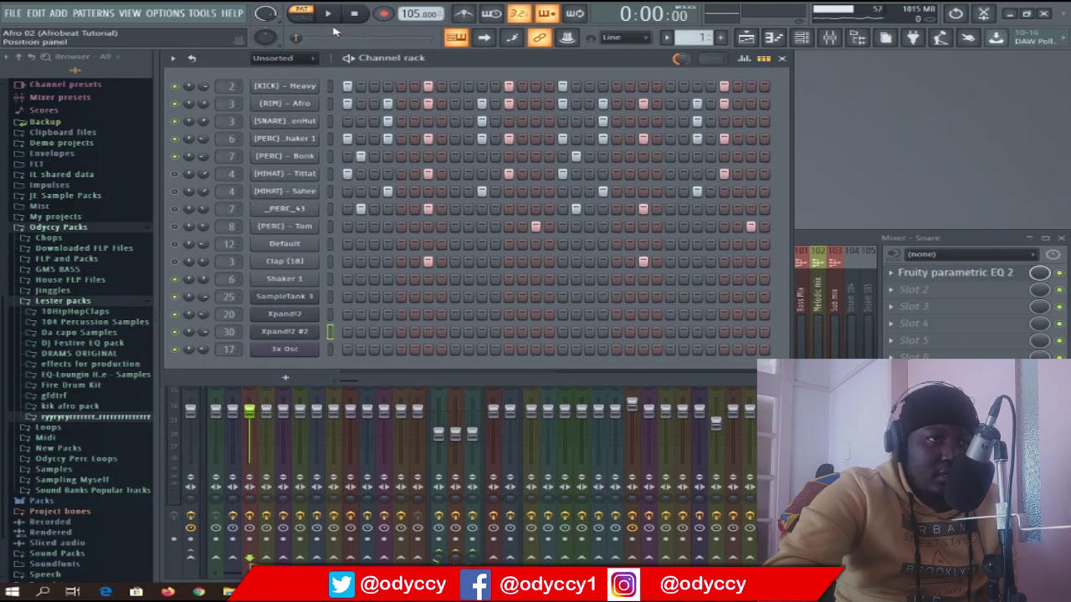
Step: Unmute the Bonk percussion and the Tittat hi-hat one at a time, auditioning pattern 1 with each added
{"action": "left_click", "coordinate": [336, 16]}
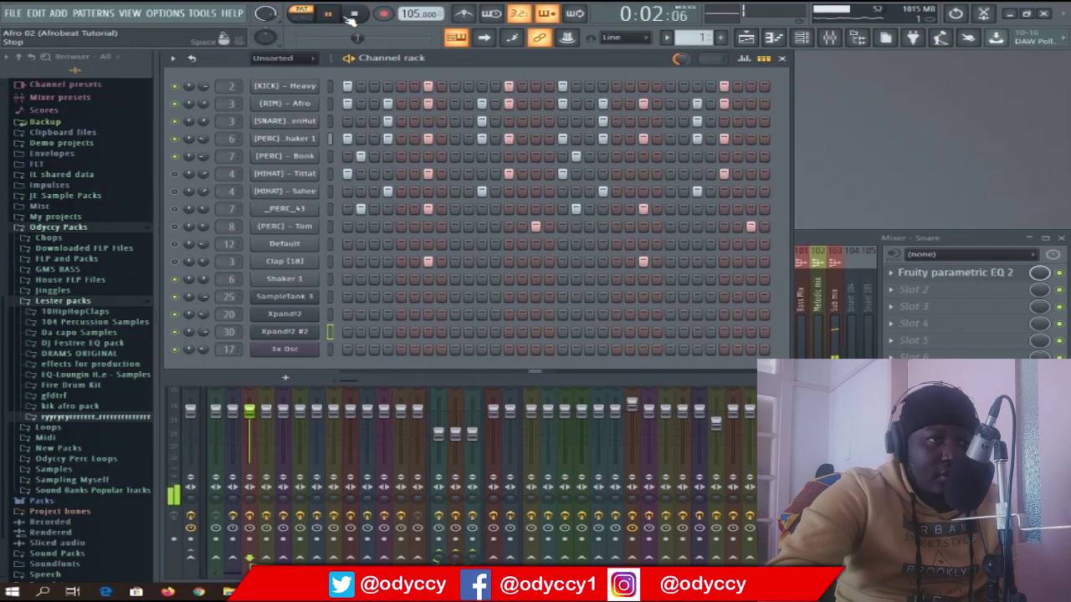
{"action": "left_click", "coordinate": [357, 17]}
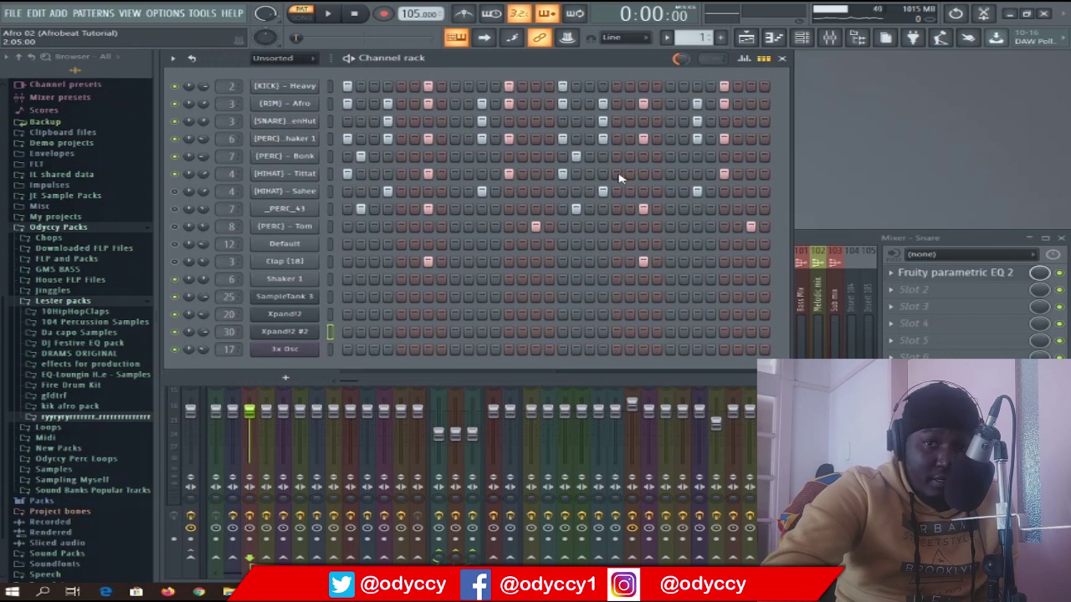
{"action": "key", "text": "space"}
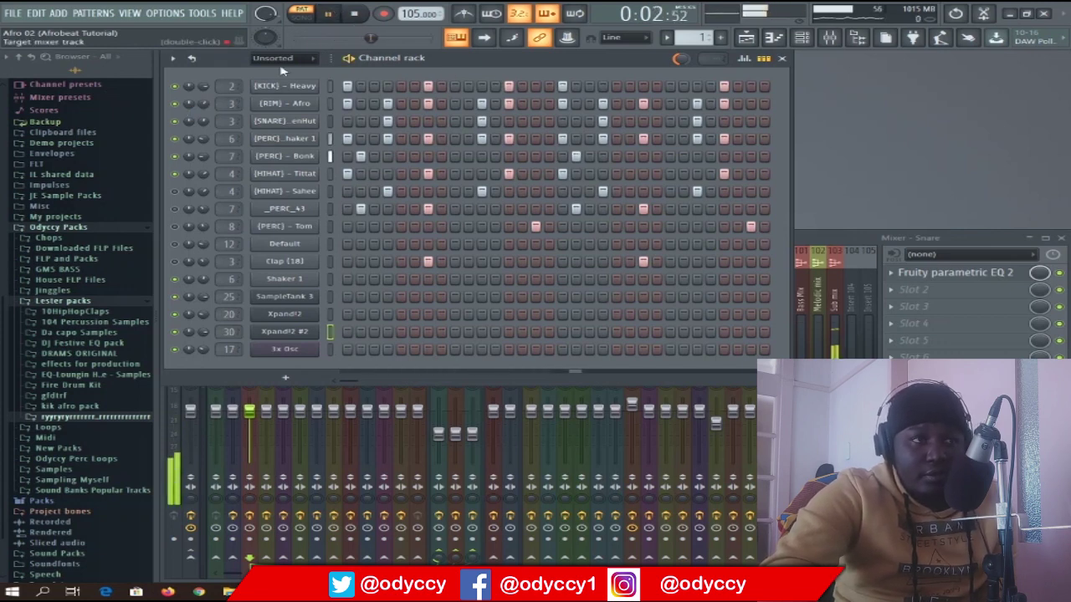
{"action": "left_click", "coordinate": [374, 19]}
Step: Mute the rim, snare, shaker and Bonk channels and audition only the kick with the Tittat hi-hat
{"action": "left_click", "coordinate": [178, 121]}
{"action": "left_click", "coordinate": [177, 139]}
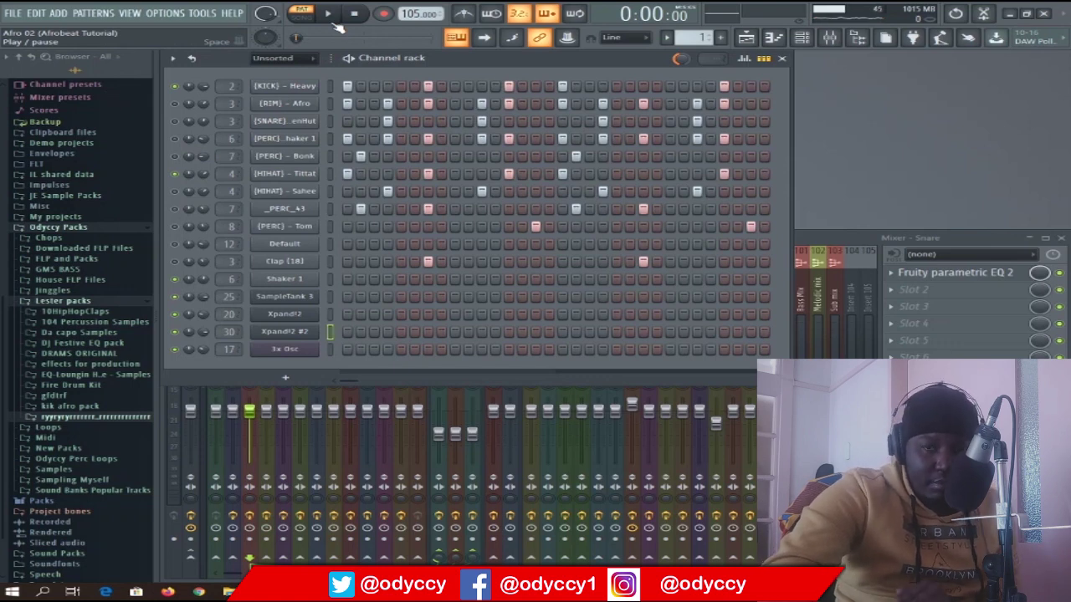
{"action": "left_click", "coordinate": [331, 15]}
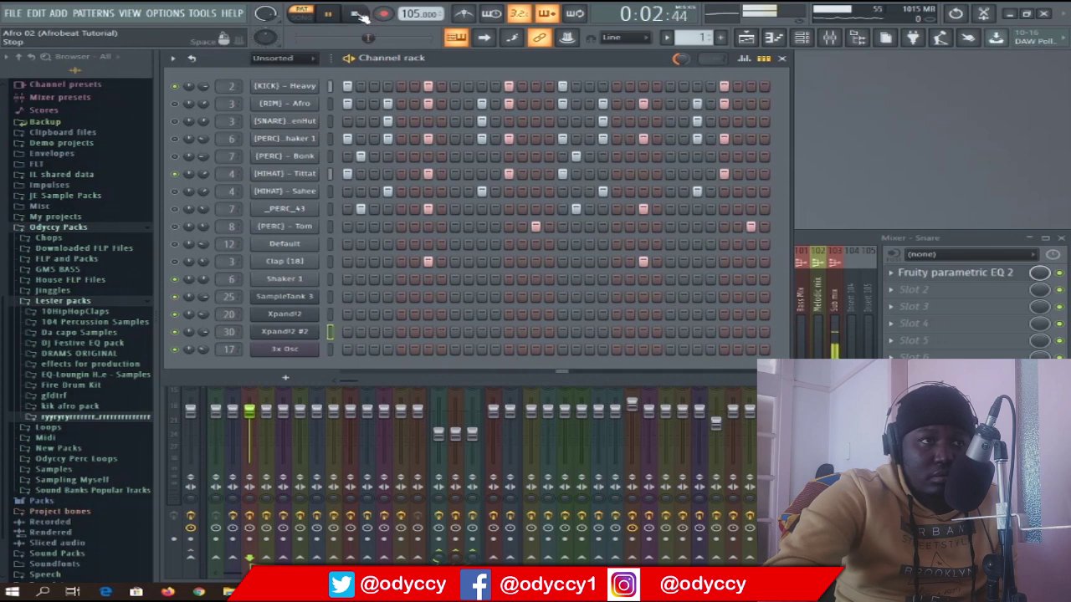
{"action": "left_click", "coordinate": [357, 15]}
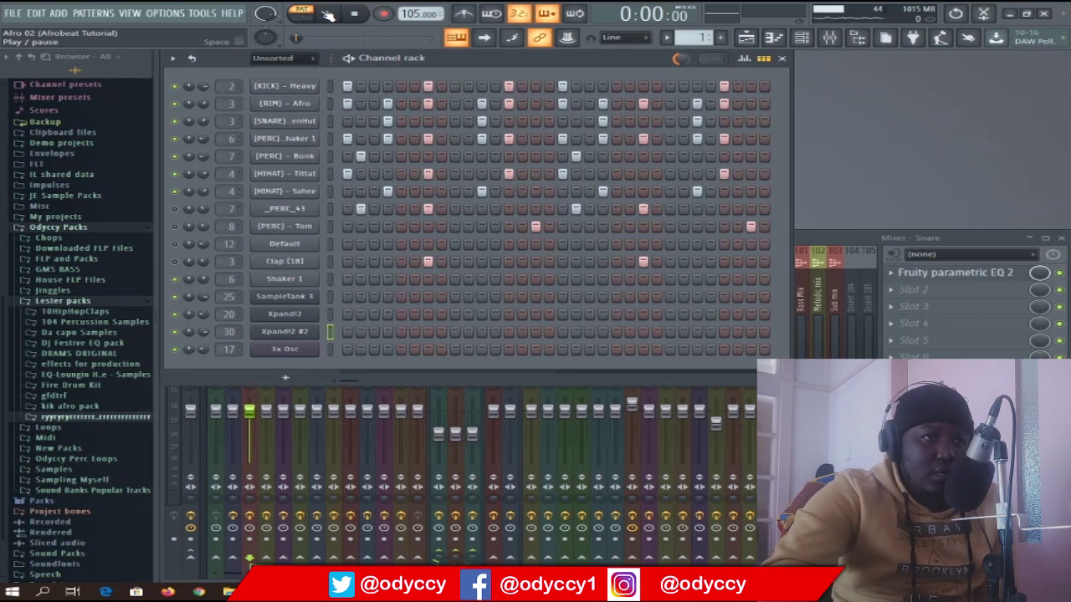
Step: Audition pattern 1 with the muted drums restored and the Sahee hi-hat added, and again with _PERC_43 unmuted
{"action": "left_click", "coordinate": [328, 15]}
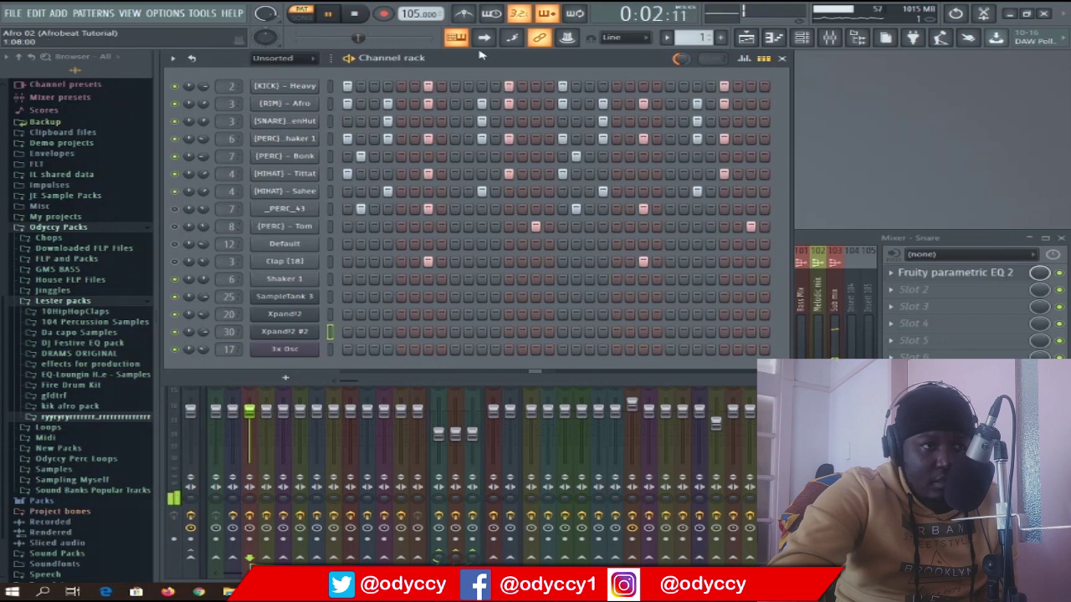
{"action": "key", "text": "space"}
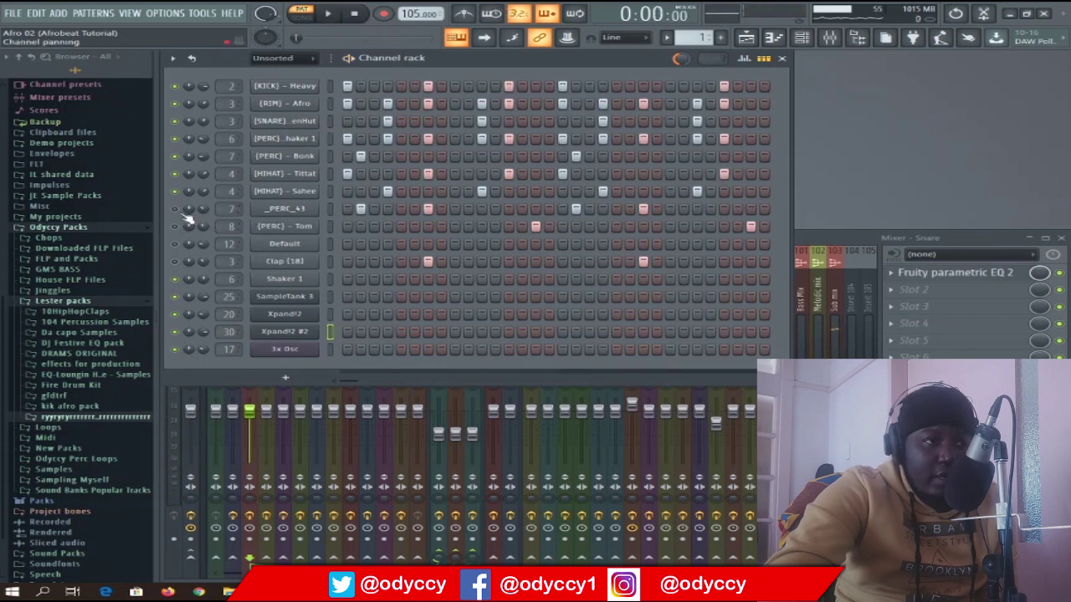
{"action": "key", "text": "space"}
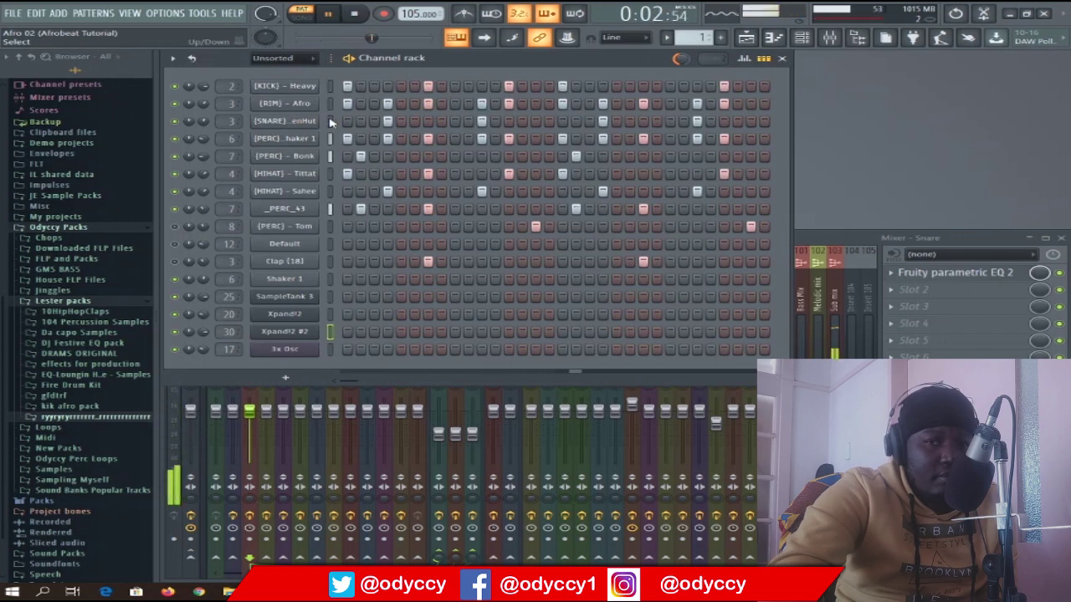
{"action": "key", "text": "space"}
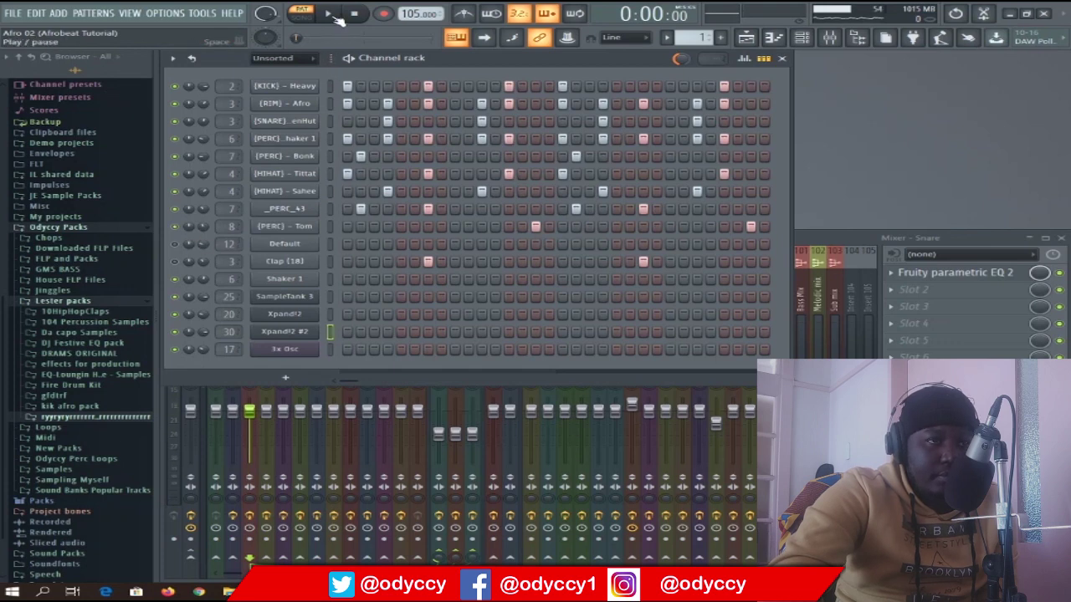
Step: Unmute the Tom percussion and the Clap channel one at a time, auditioning pattern 1 with each added
{"action": "left_click", "coordinate": [336, 16]}
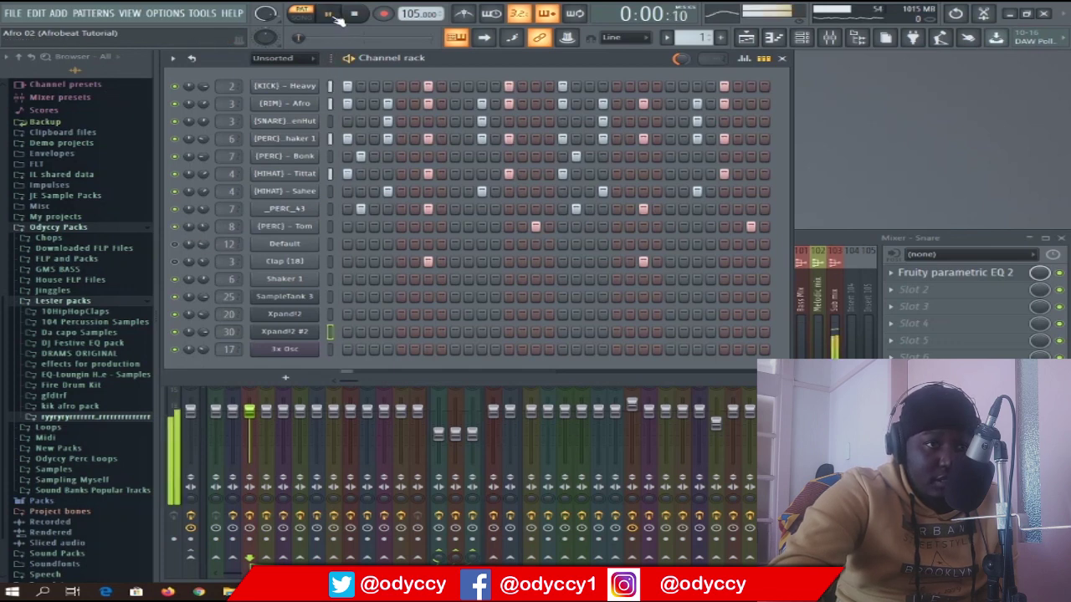
{"action": "left_click", "coordinate": [533, 224]}
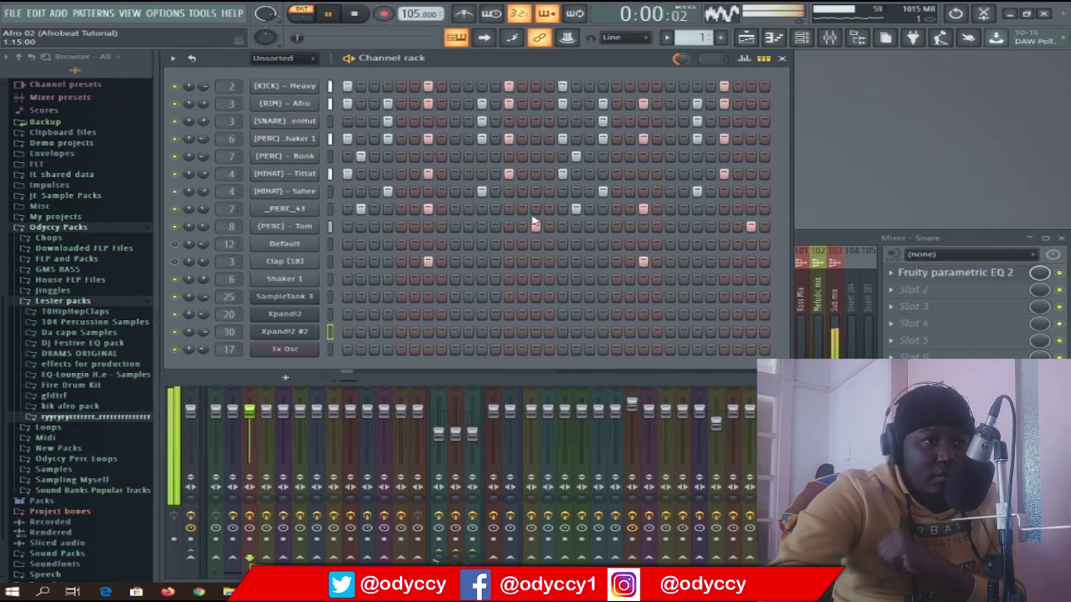
{"action": "left_click", "coordinate": [357, 16]}
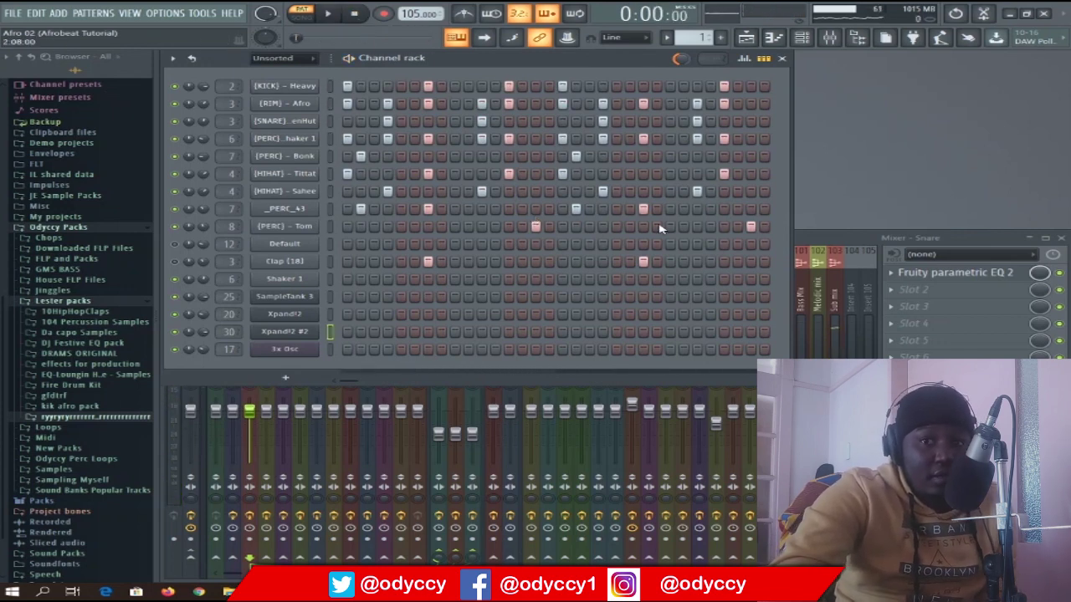
{"action": "left_click", "coordinate": [329, 17]}
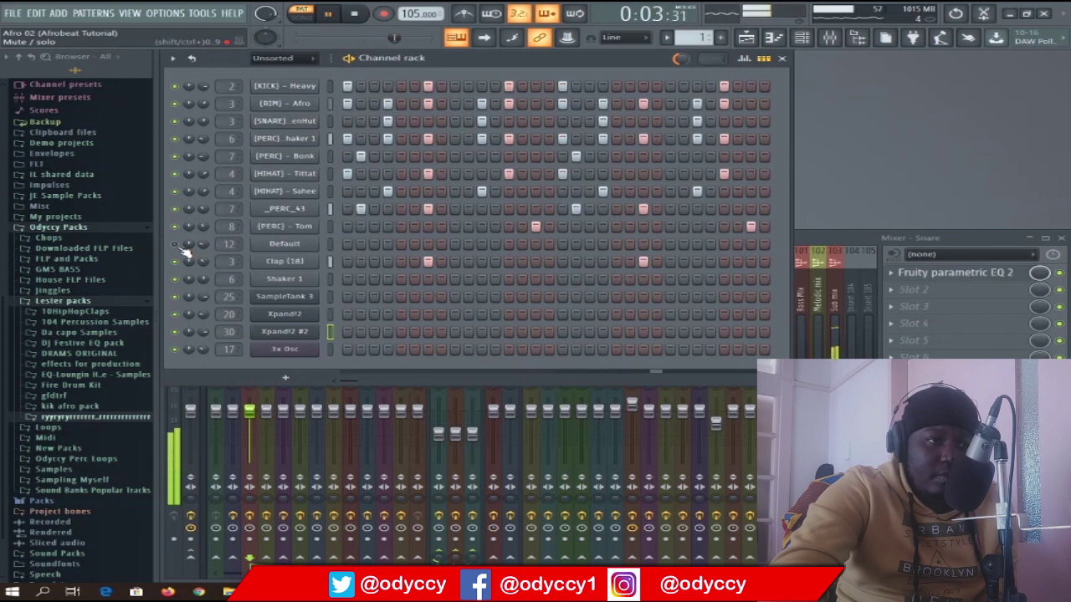
{"action": "left_click", "coordinate": [355, 15]}
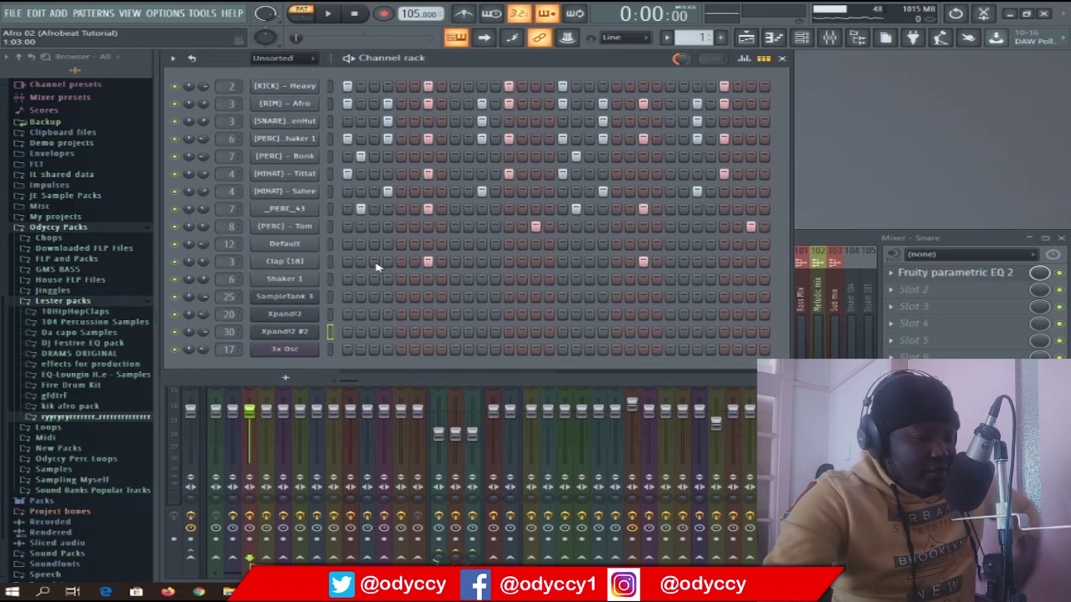
Step: Switch to pattern 2 and audition its Shaker 1 part
{"action": "key", "text": "Right"}
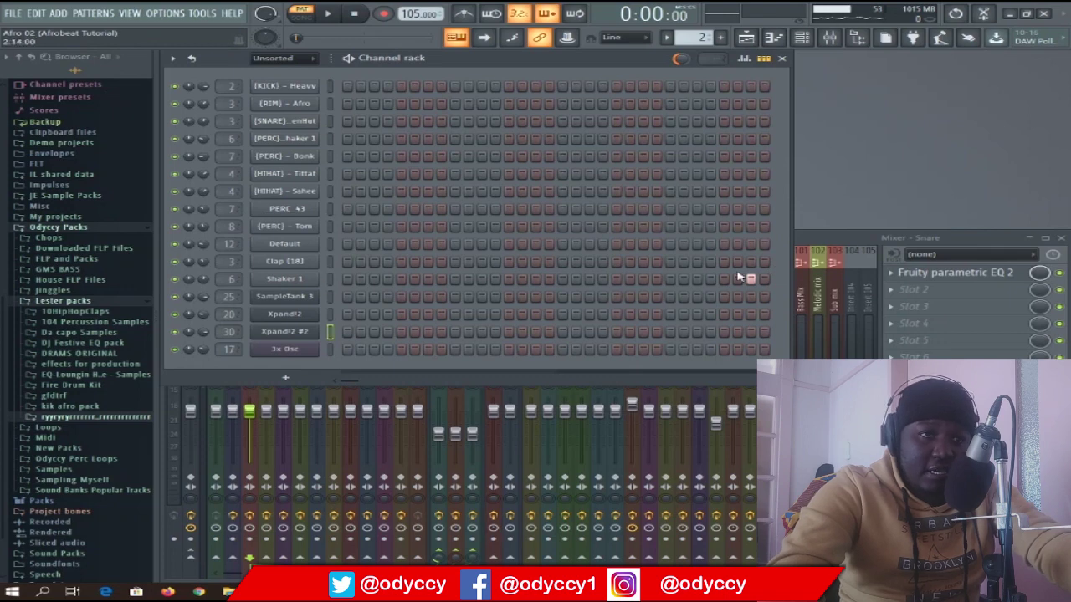
{"action": "left_click", "coordinate": [331, 15]}
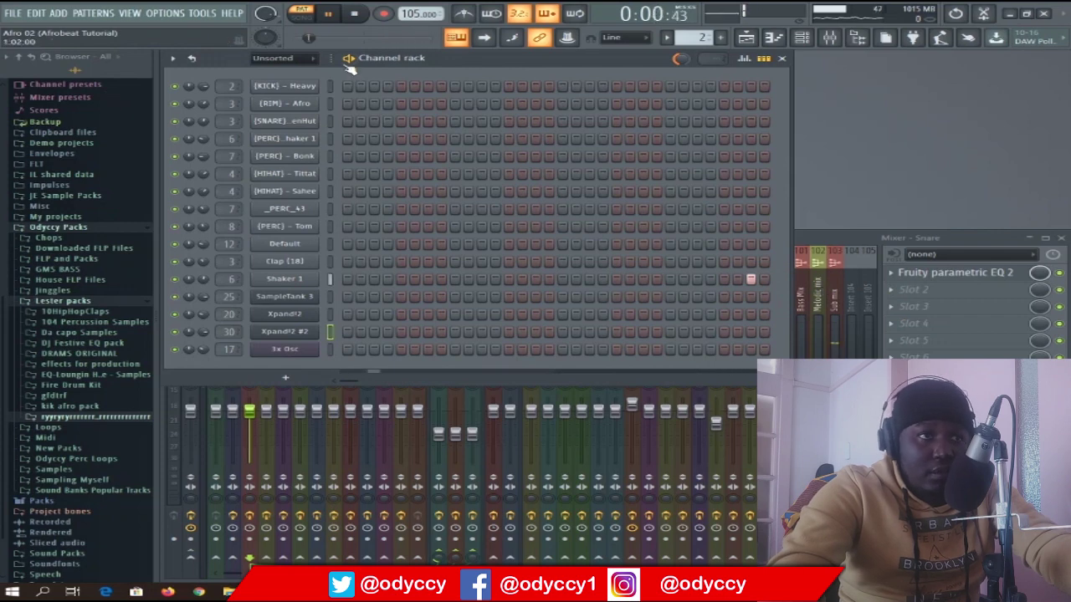
{"action": "left_click", "coordinate": [357, 15]}
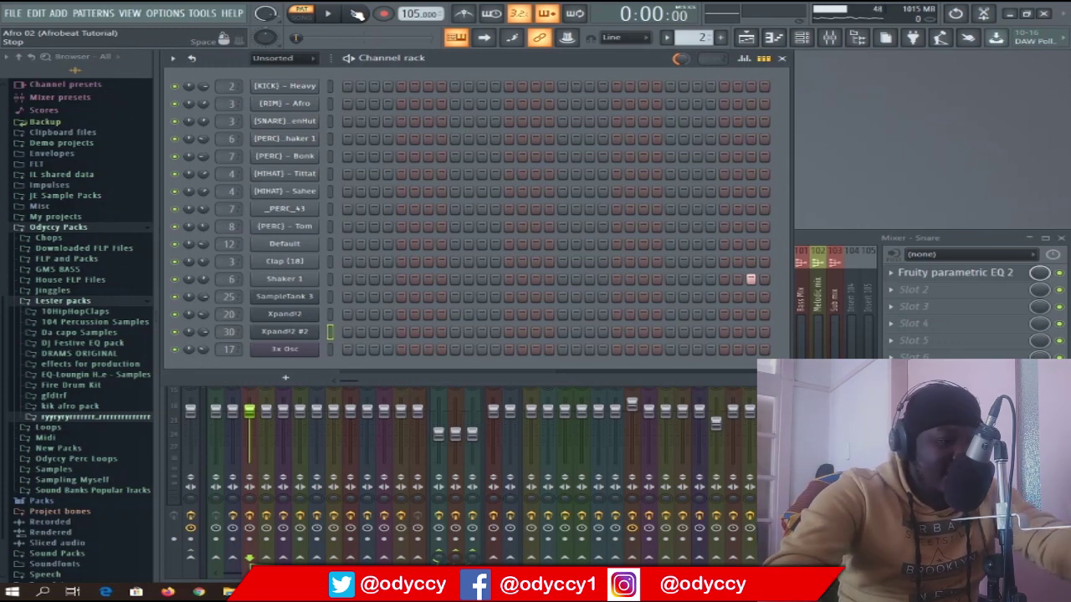
Step: Switch to pattern 3, select the Default channel and audition its part
{"action": "key", "text": "KP_Add"}
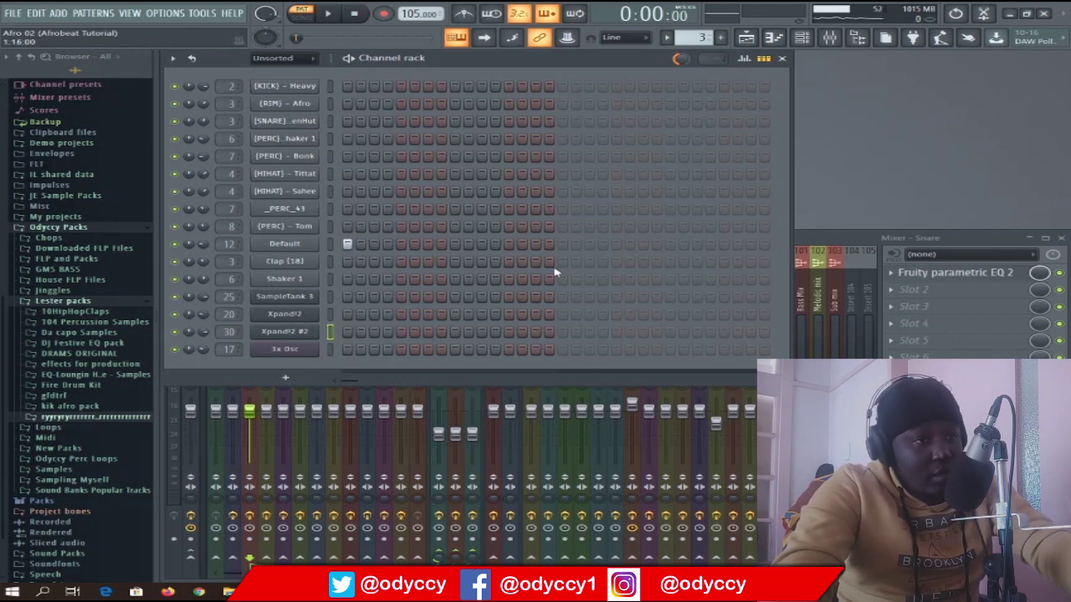
{"action": "left_click", "coordinate": [330, 248]}
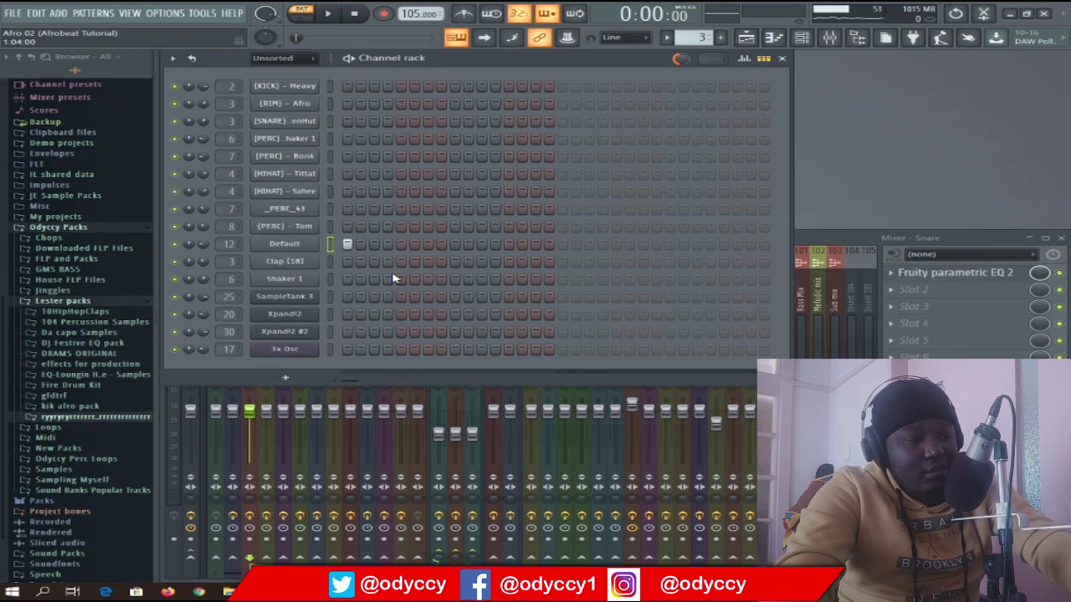
{"action": "key", "text": "space"}
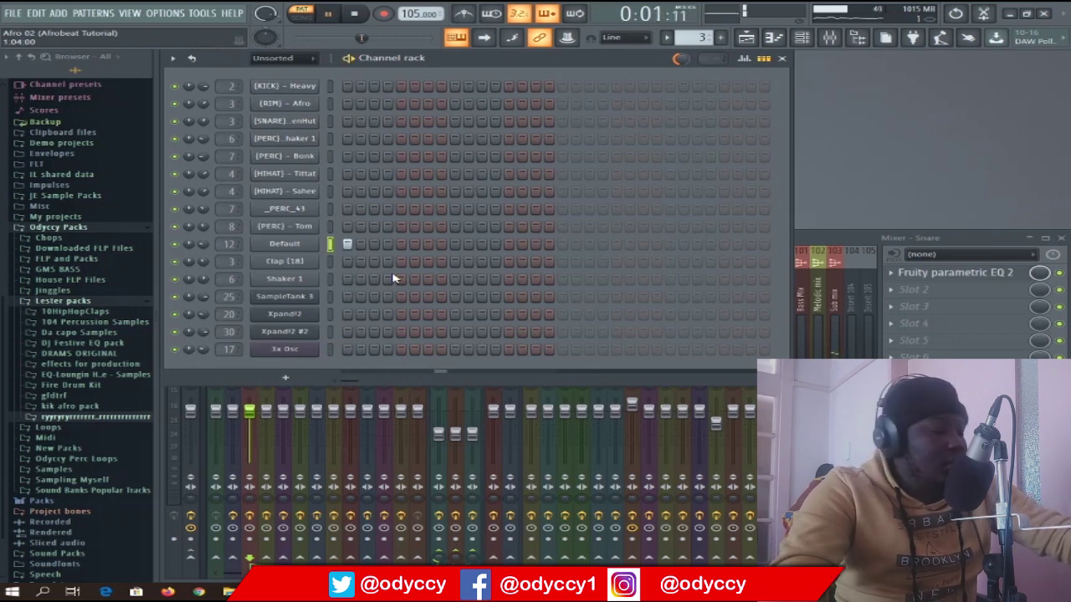
{"action": "key", "text": "space"}
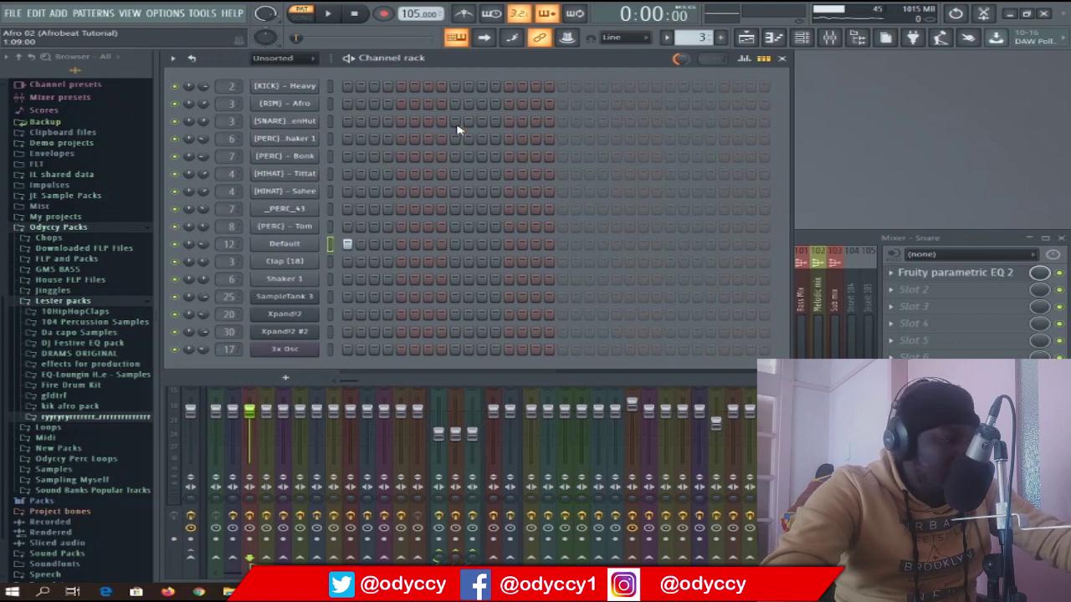
Step: Open pattern 4's 3x Osc bass, raise oscillator 2's level and set oscillator 1's coarse pitch to -24 semitones
{"action": "key", "text": "Right"}
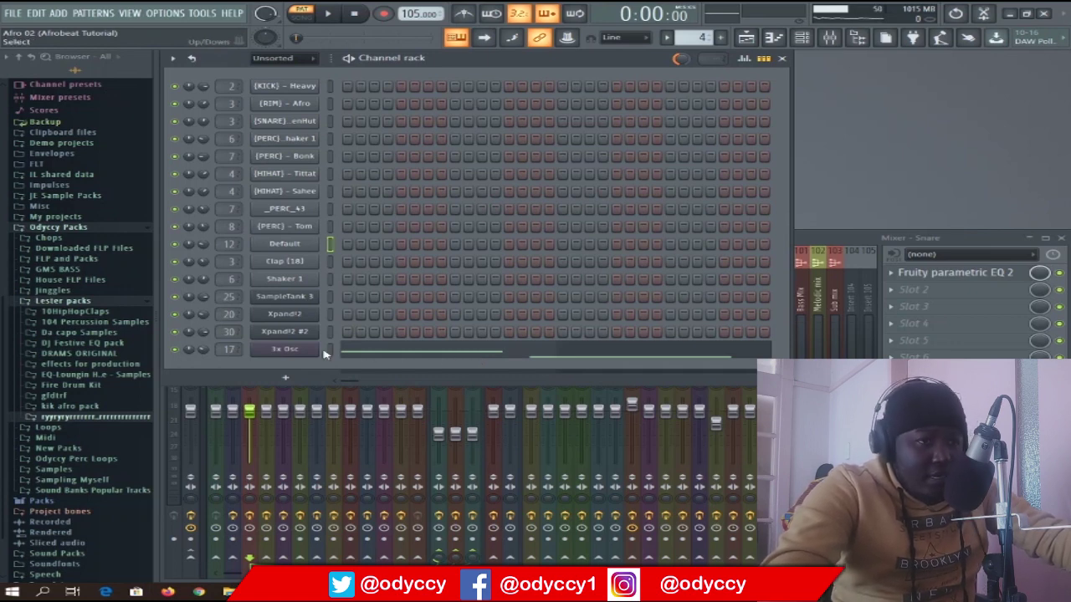
{"action": "left_click", "coordinate": [289, 349]}
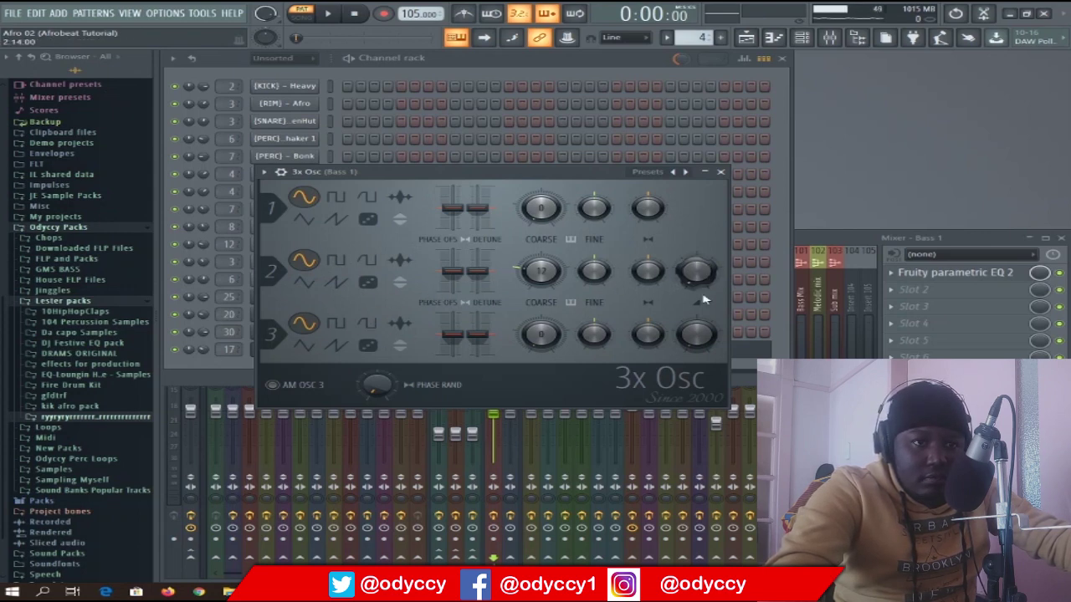
{"action": "left_click_drag", "start_coordinate": [697, 275], "coordinate": [697, 258]}
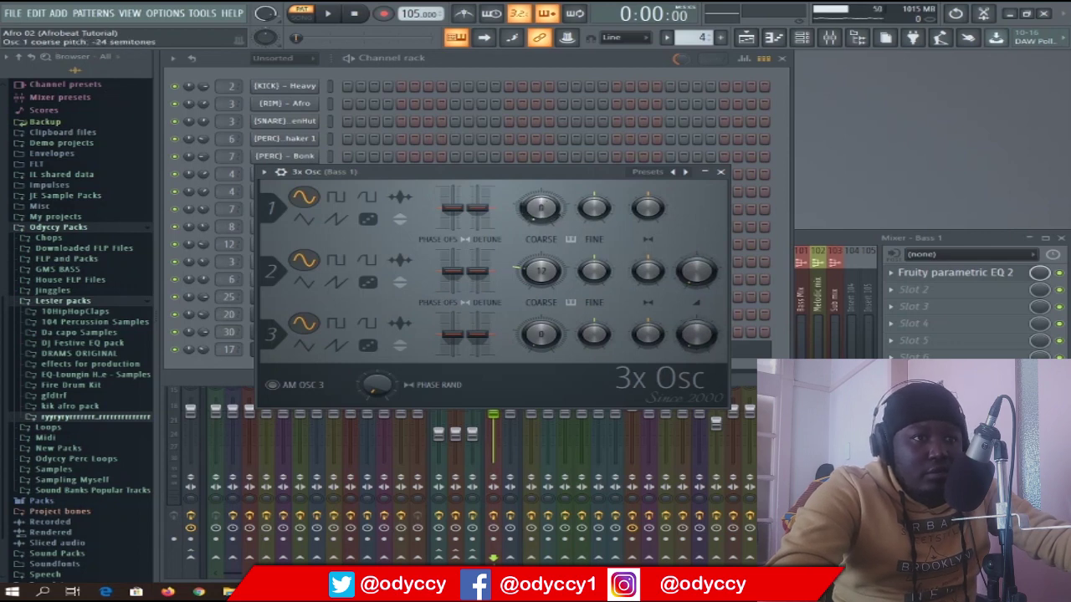
{"action": "mouse_move", "coordinate": [541, 208]}
{"action": "left_mouse_down"}
{"action": "mouse_move", "coordinate": [541, 197]}
{"action": "mouse_move", "coordinate": [541, 219]}
{"action": "left_mouse_up"}
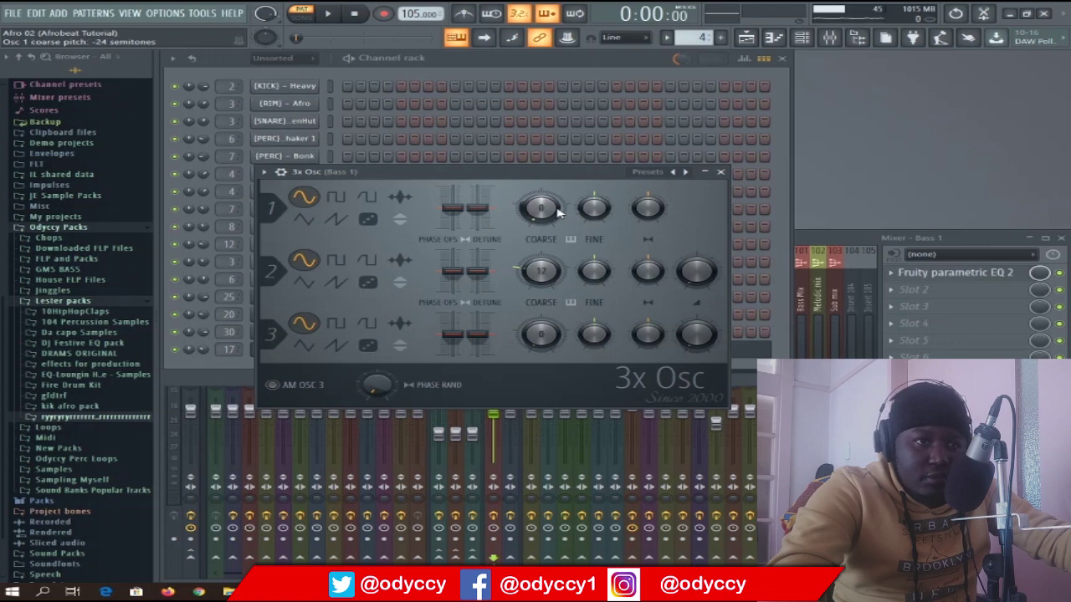
Step: Audition pattern 4's 3x Osc bass and view its notes in the piano roll, then stop playback and return to the channel rack
{"action": "mouse_move", "coordinate": [541, 207]}
{"action": "left_mouse_down"}
{"action": "mouse_move", "coordinate": [541, 195]}
{"action": "mouse_move", "coordinate": [541, 206]}
{"action": "left_mouse_up"}
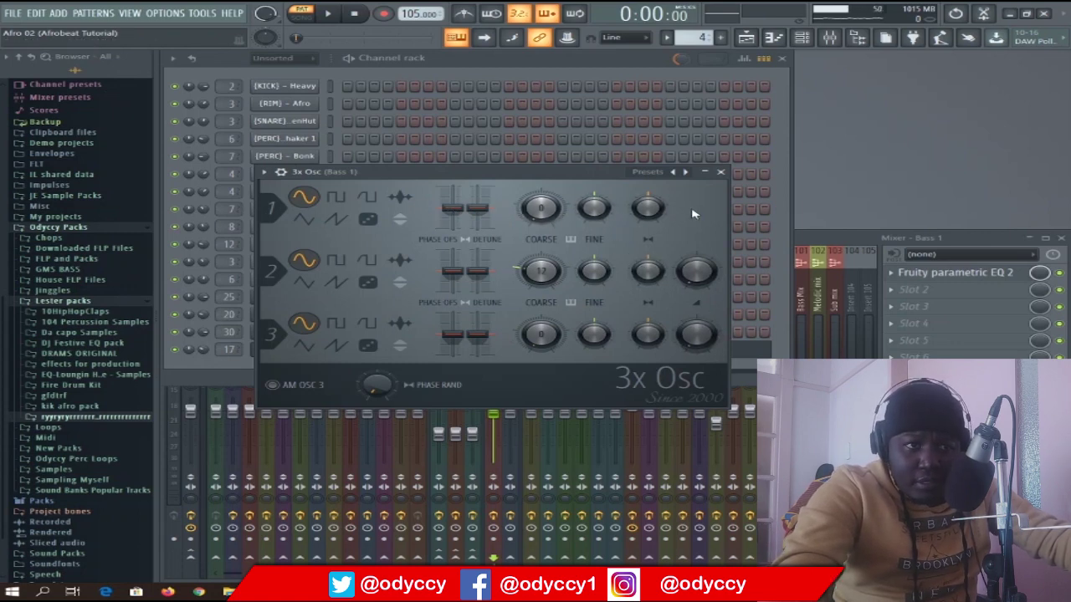
{"action": "left_click", "coordinate": [339, 15]}
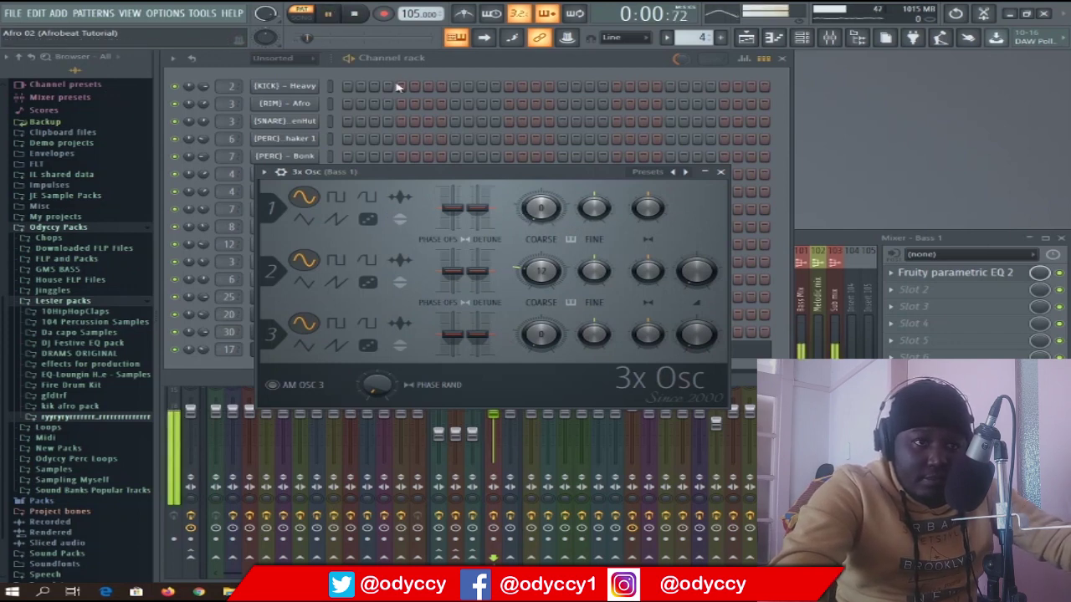
{"action": "left_click", "coordinate": [722, 172]}
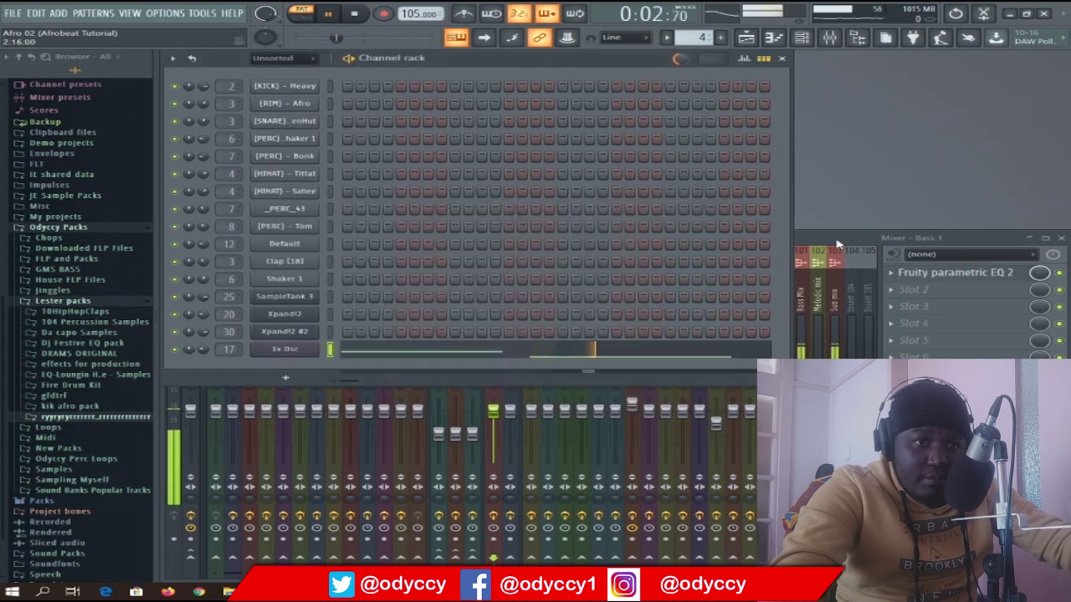
{"action": "key", "text": "F9"}
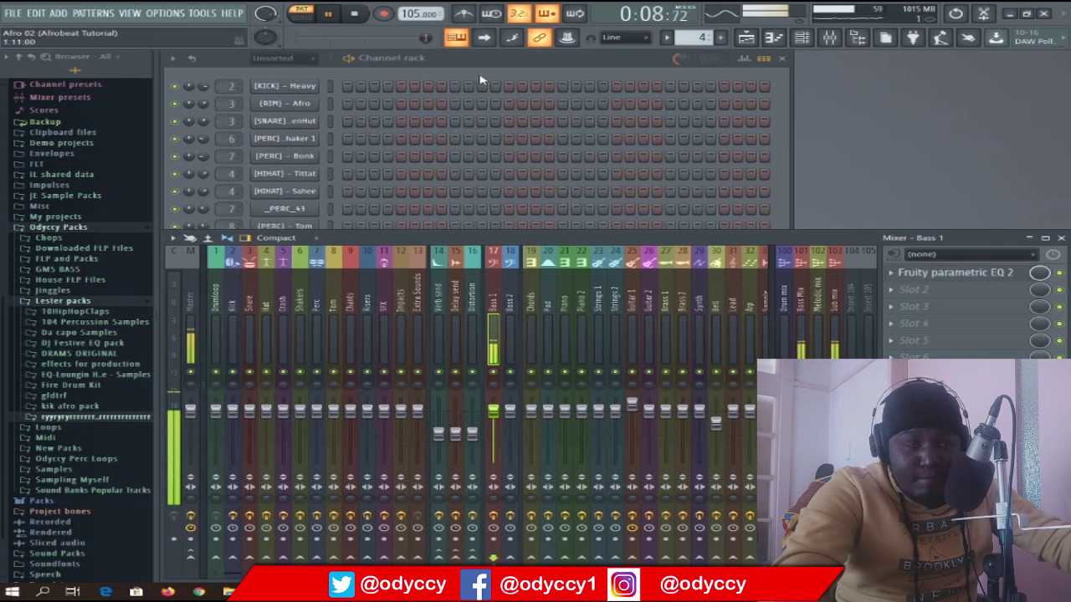
{"action": "key", "text": "F6"}
{"action": "left_click", "coordinate": [429, 355]}
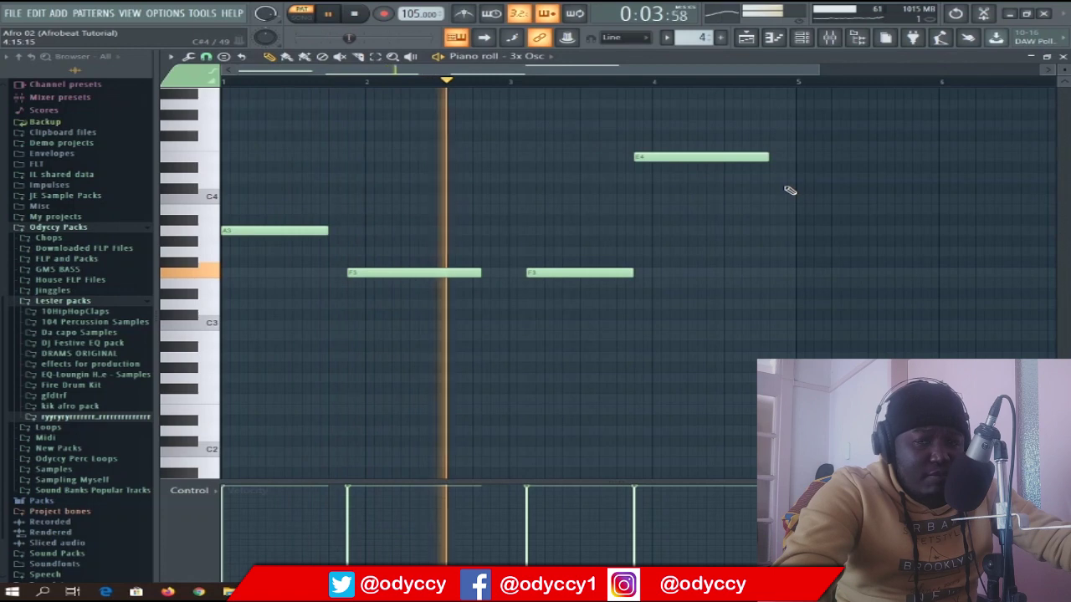
{"action": "key", "text": "space"}
{"action": "left_click", "coordinate": [1062, 55]}
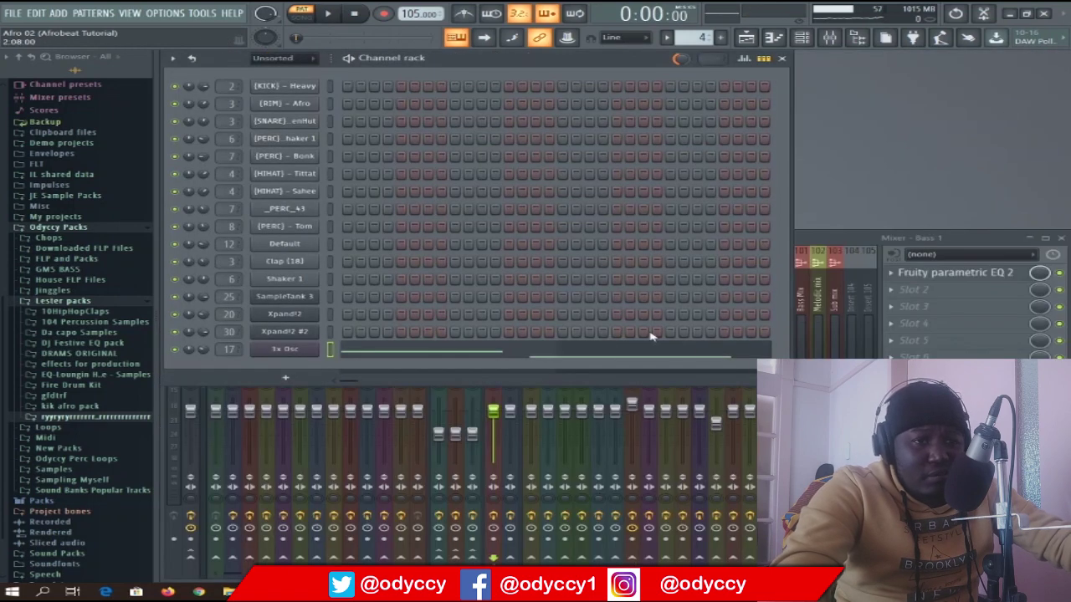
Step: Inspect the Fruity Fast Dist effect on the Bass Mix mixer track, then return to the channel rack
{"action": "left_click", "coordinate": [855, 241]}
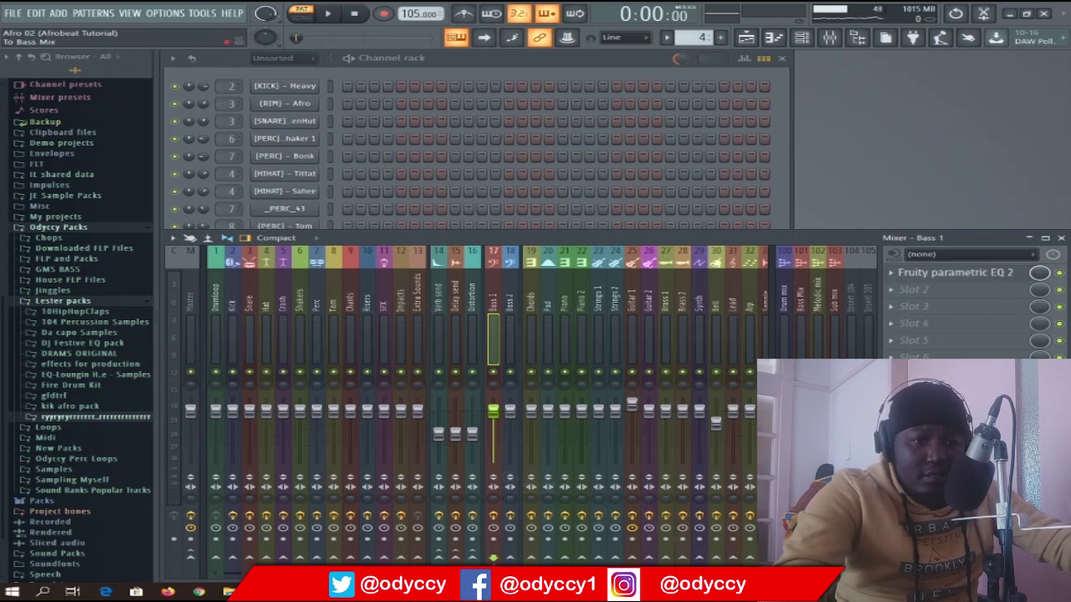
{"action": "left_click", "coordinate": [805, 308]}
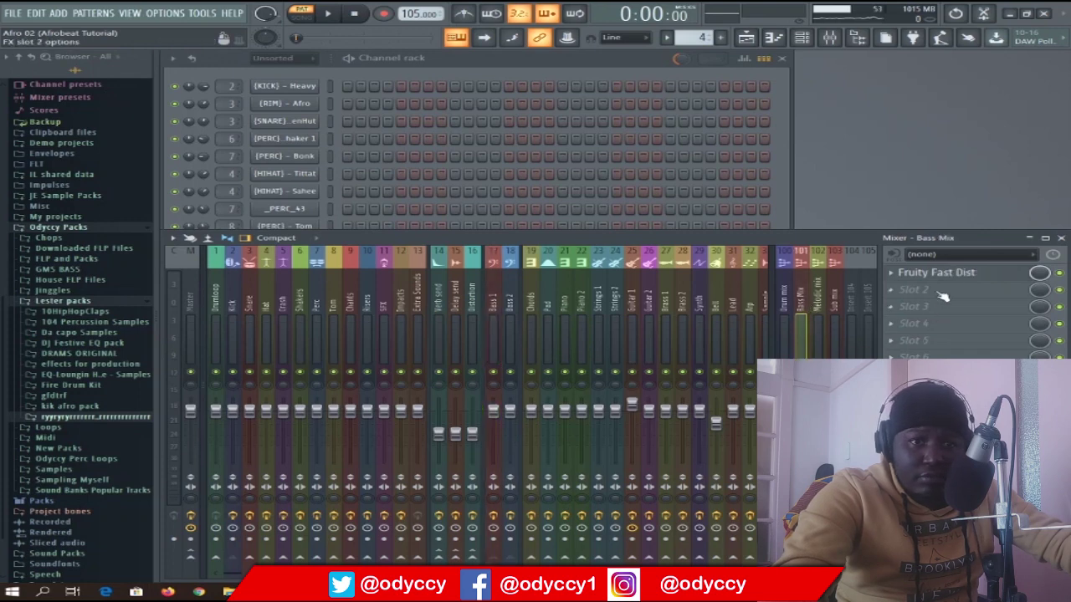
{"action": "left_click", "coordinate": [958, 276]}
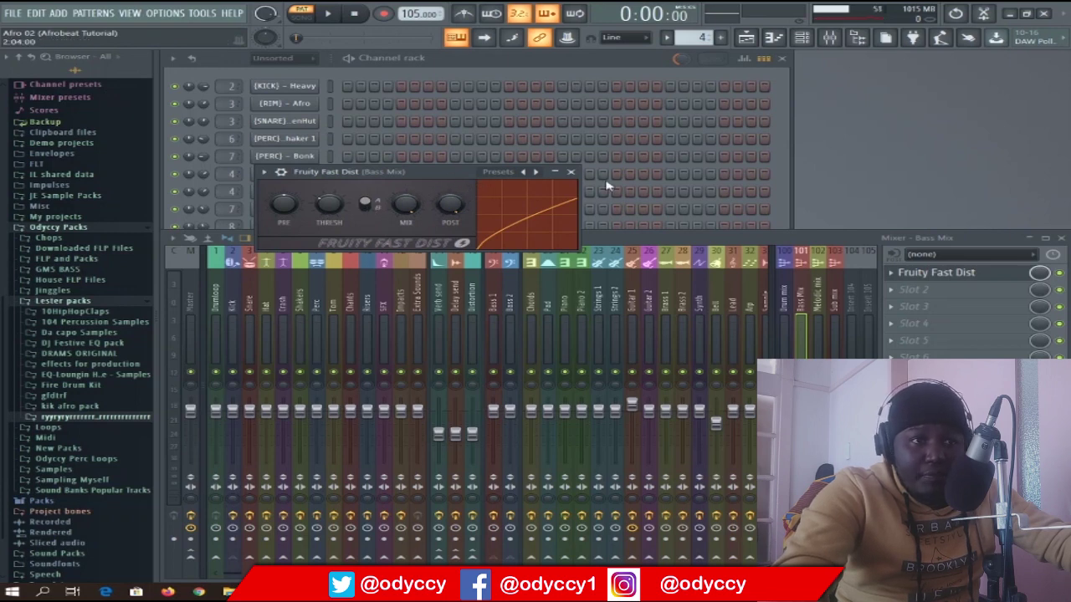
{"action": "left_click", "coordinate": [571, 172]}
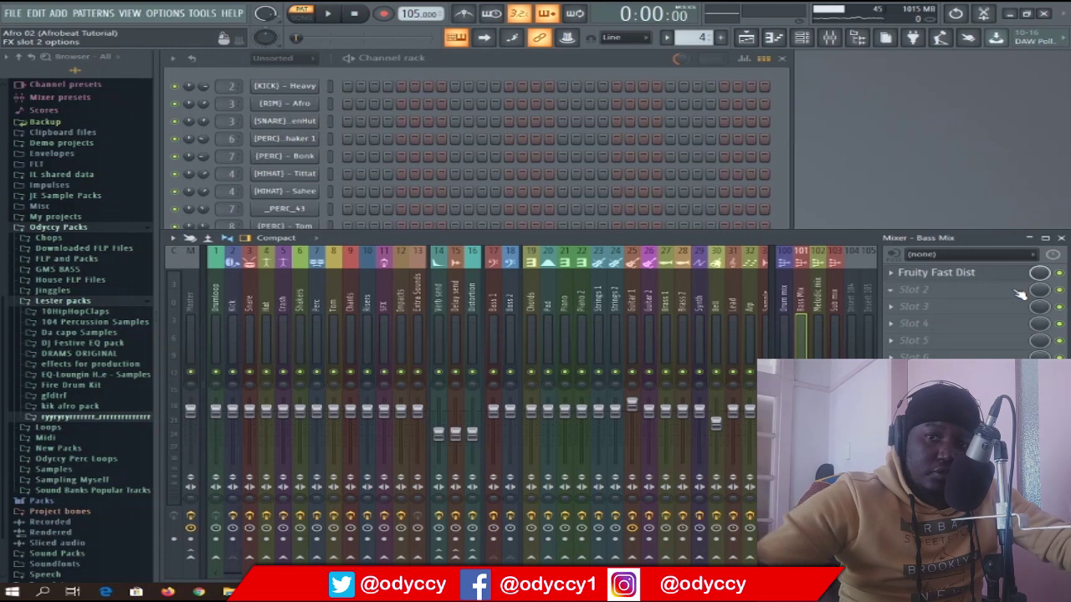
{"action": "left_click", "coordinate": [787, 215]}
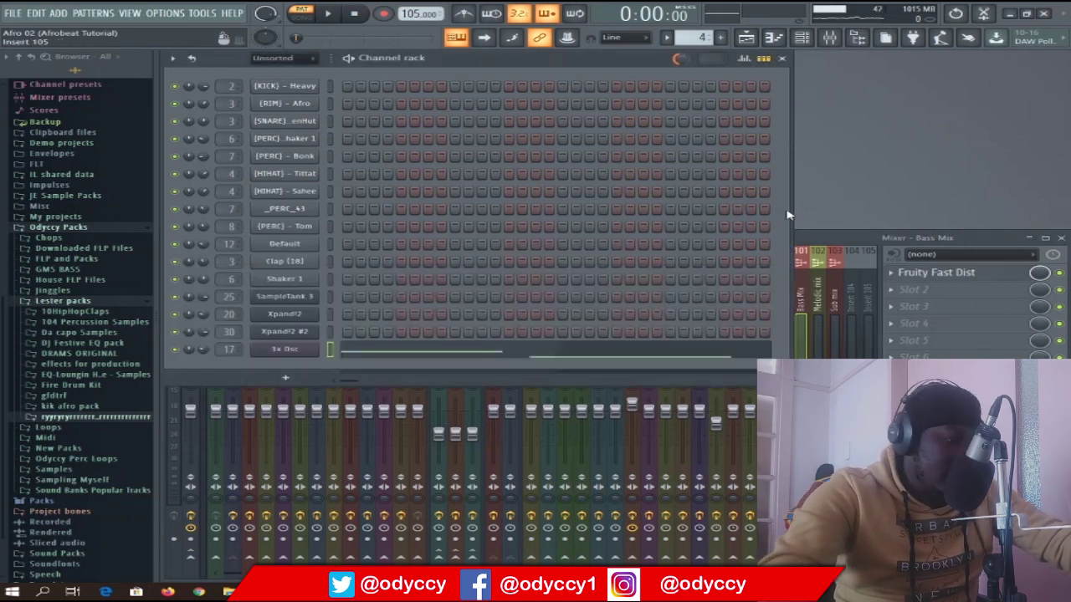
Step: Switch to pattern 5 and audition its SampleTank 3 part while viewing the notes in the piano roll
{"action": "key", "text": "Right"}
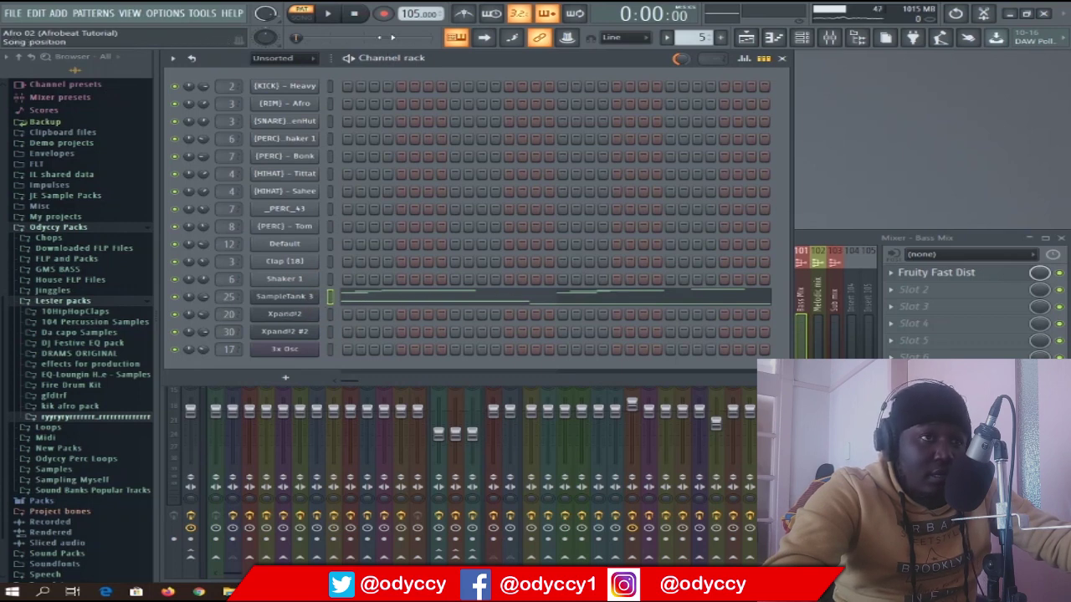
{"action": "left_click", "coordinate": [332, 15]}
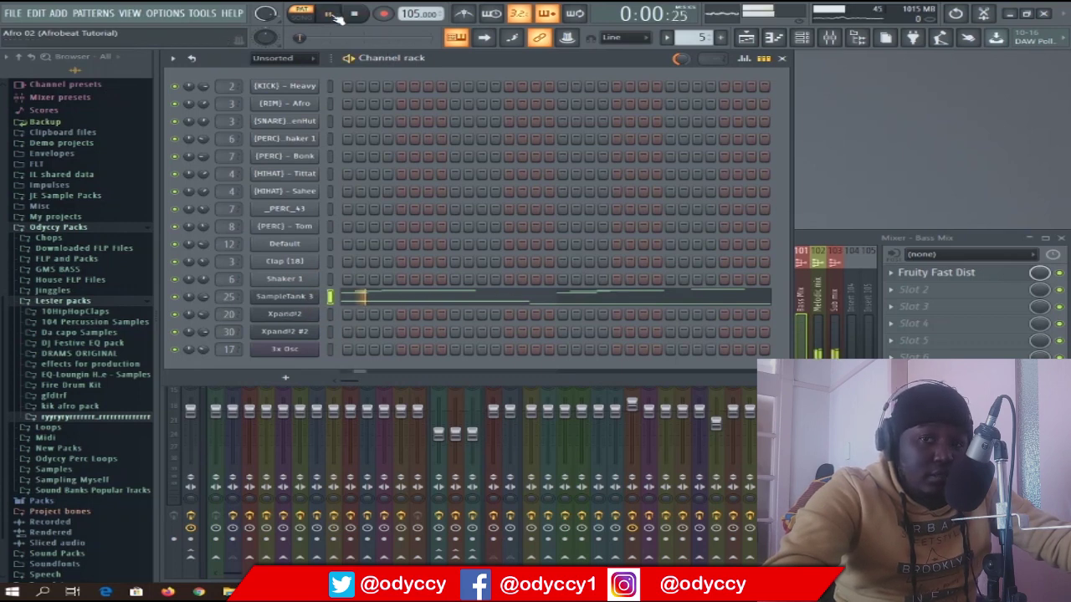
{"action": "left_click", "coordinate": [435, 299]}
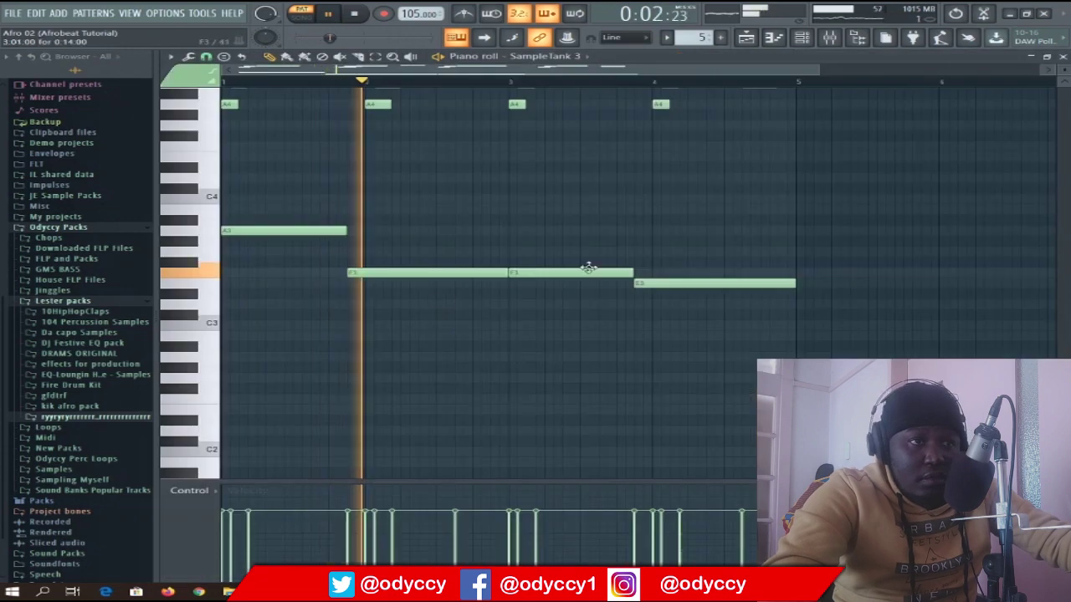
{"action": "scroll", "coordinate": [877, 278], "scroll_direction": "up", "scroll_amount": 3}
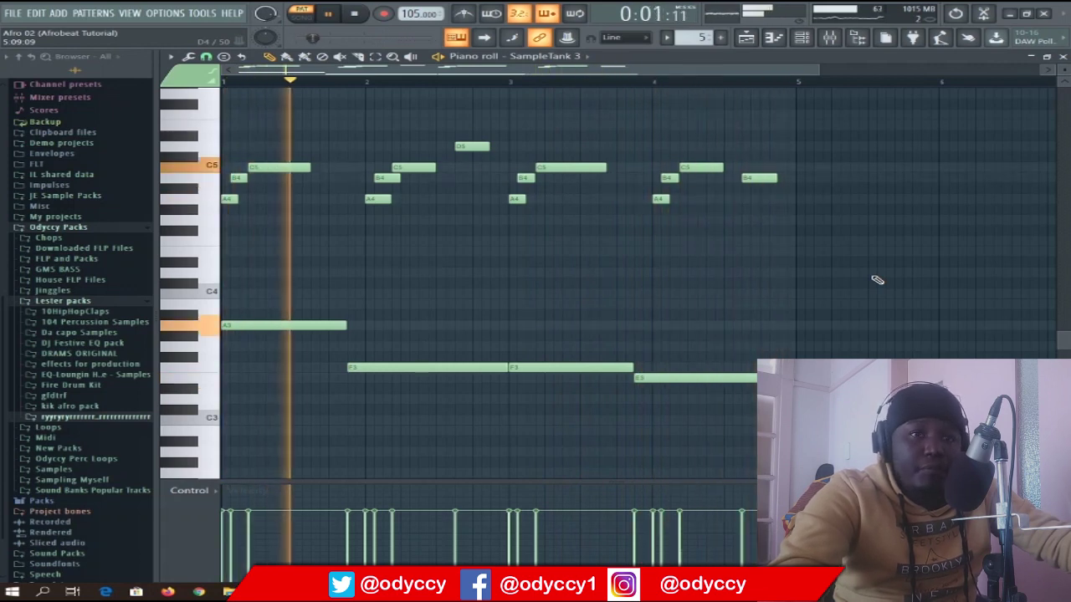
{"action": "key", "text": "space"}
{"action": "left_click", "coordinate": [1062, 57]}
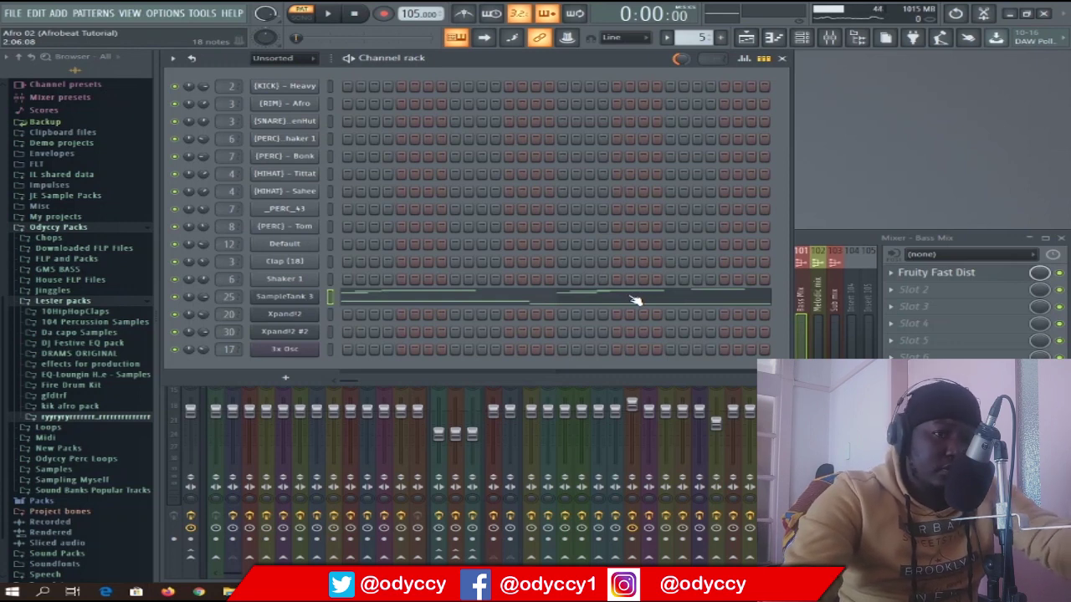
Step: Switch to pattern 6 and inspect the Xpand!2 pad's sound layers in its plugin window
{"action": "key", "text": "KP_Add"}
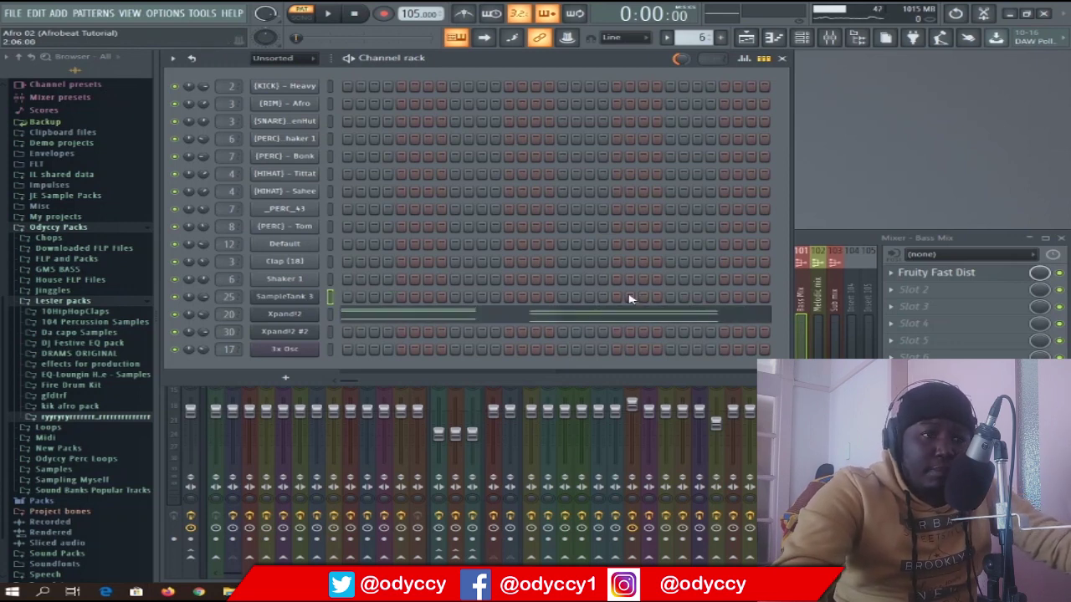
{"action": "left_click", "coordinate": [312, 318]}
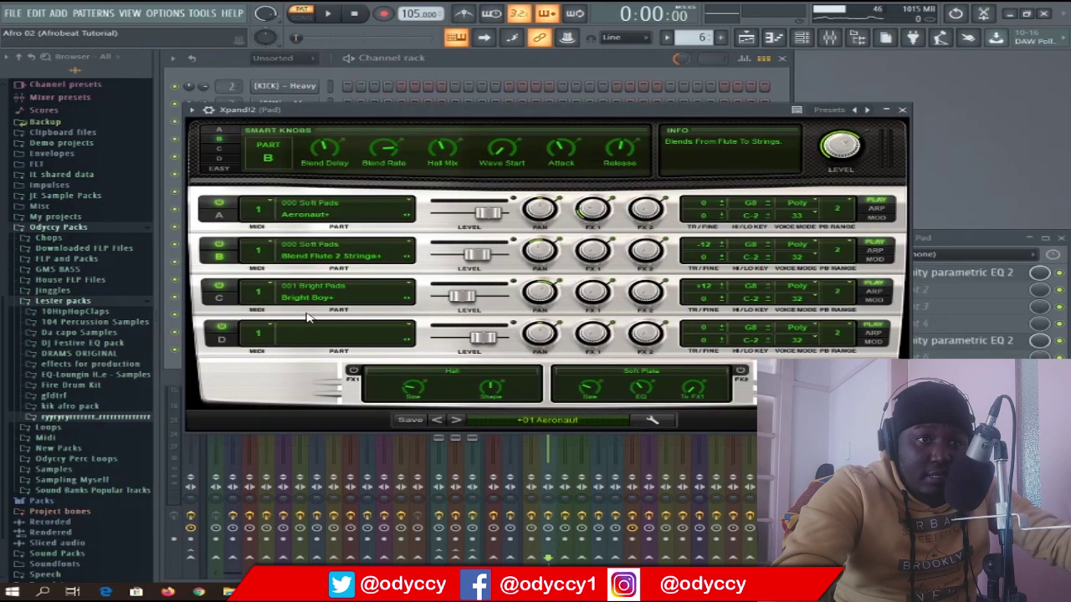
{"action": "left_click_drag", "start_coordinate": [551, 114], "coordinate": [636, 70]}
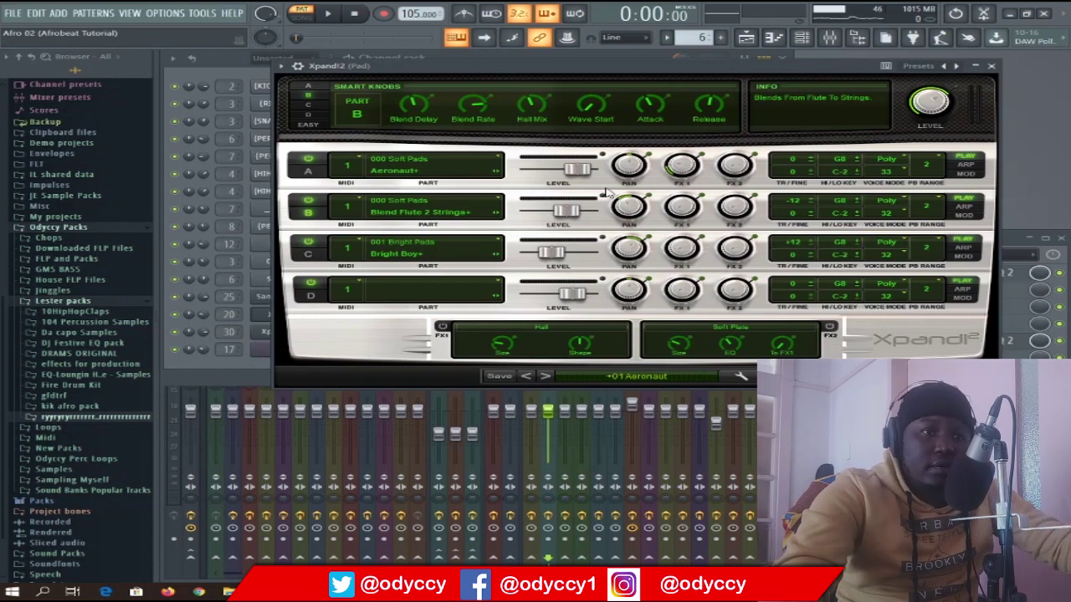
{"action": "left_click", "coordinate": [991, 65]}
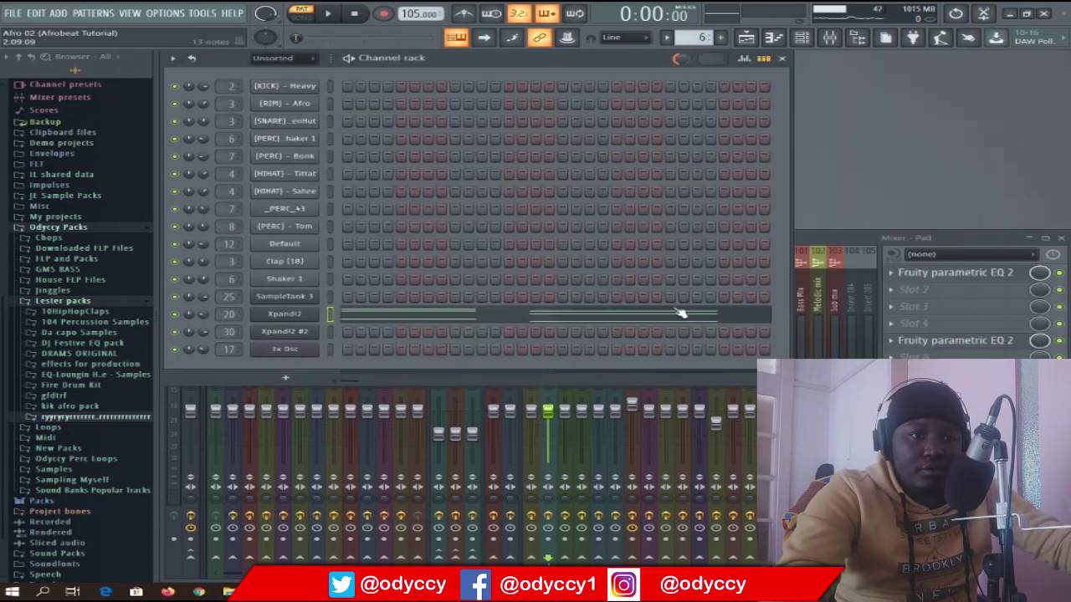
Step: Inspect both Fruity parametric EQ 2 effects on the Pad mixer track, closing each one after viewing
{"action": "left_click", "coordinate": [839, 240]}
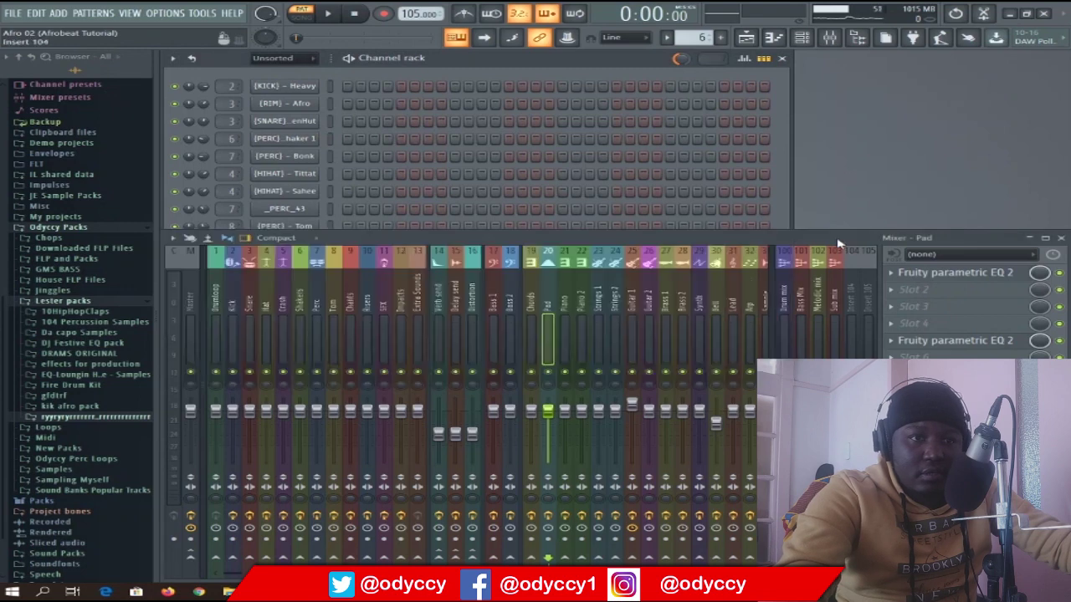
{"action": "left_click", "coordinate": [979, 275]}
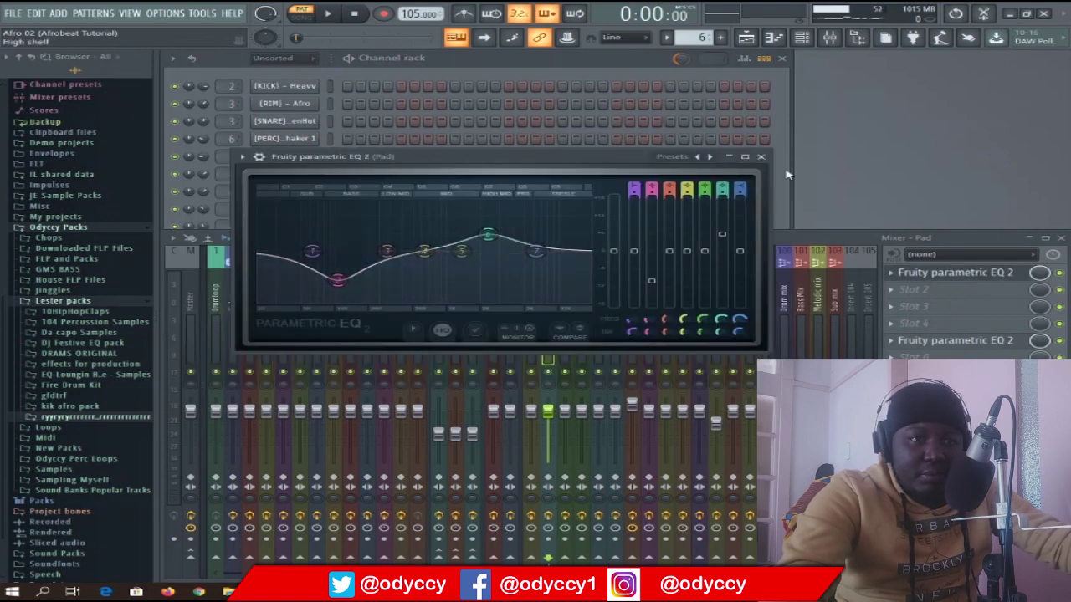
{"action": "left_click", "coordinate": [761, 156]}
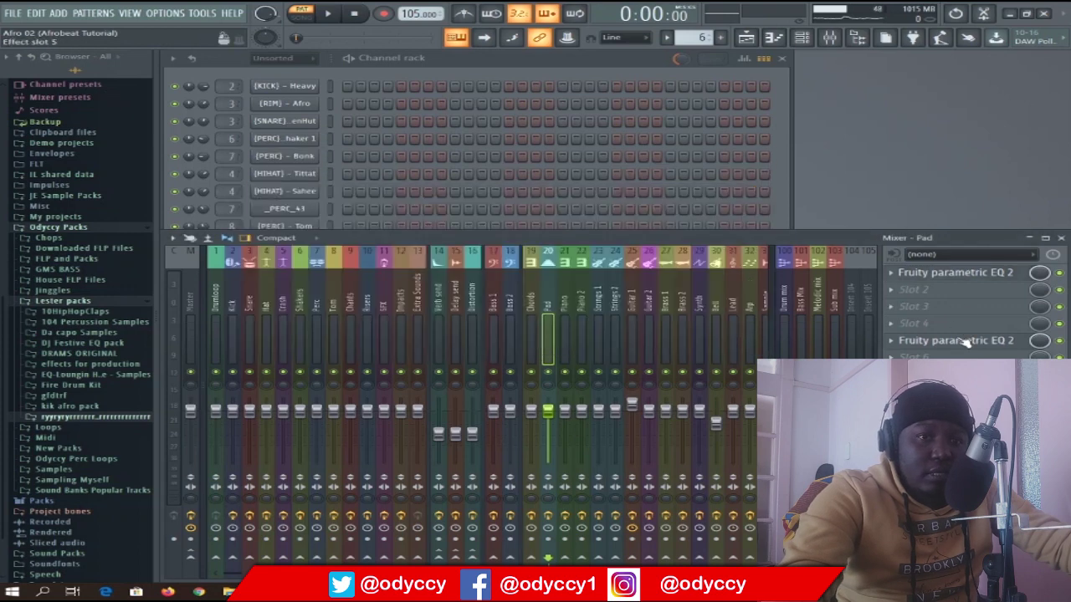
{"action": "left_click", "coordinate": [962, 340]}
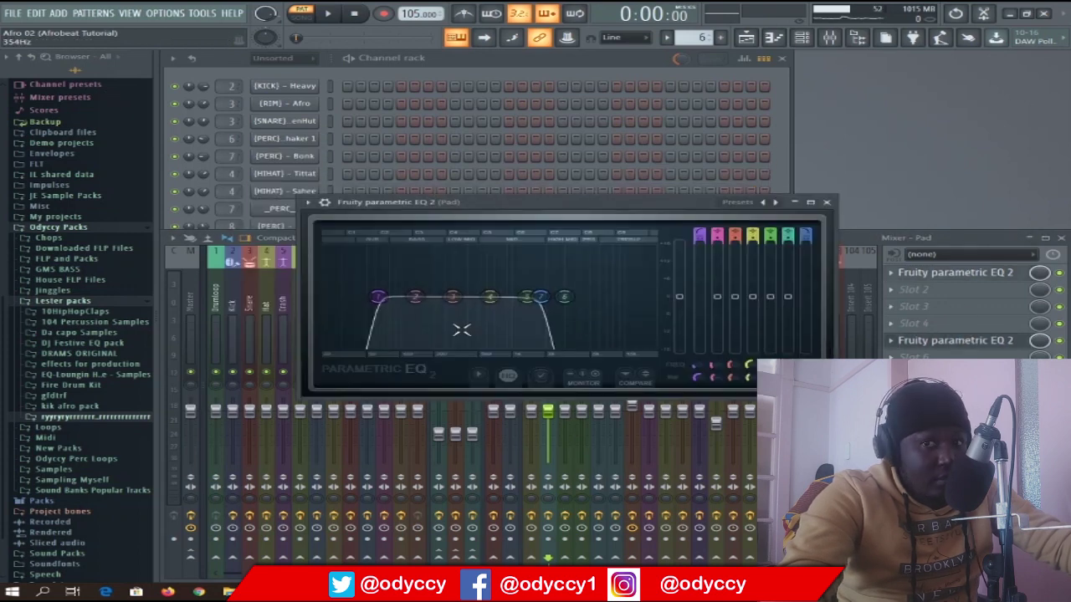
{"action": "left_click", "coordinate": [765, 216]}
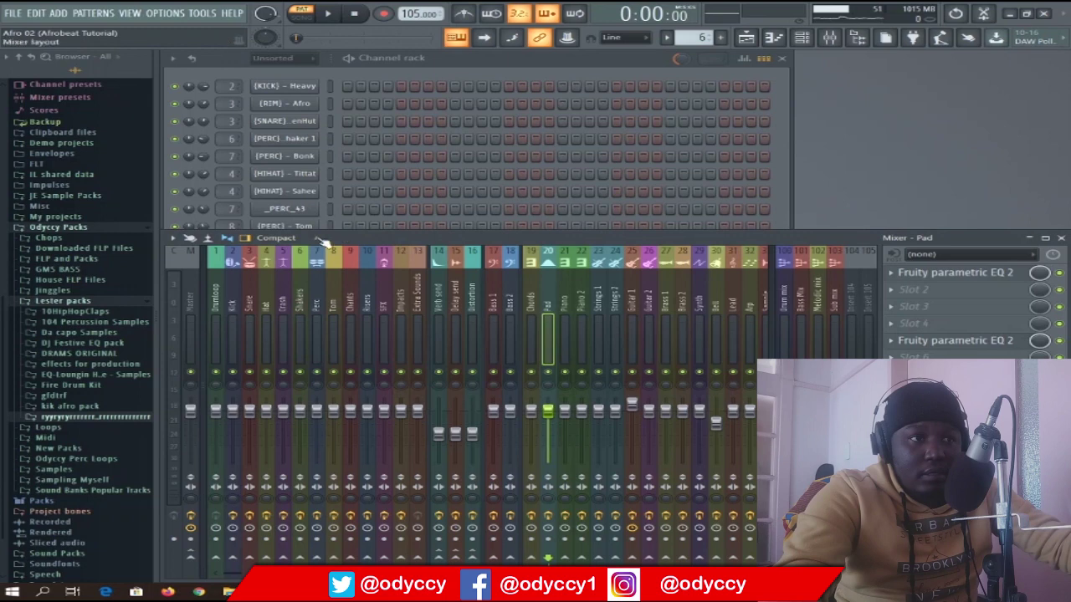
Step: Audition pattern 6's Xpand!2 pad while viewing its chords in the piano roll, then stop playback
{"action": "key", "text": "space"}
{"action": "left_click", "coordinate": [784, 170]}
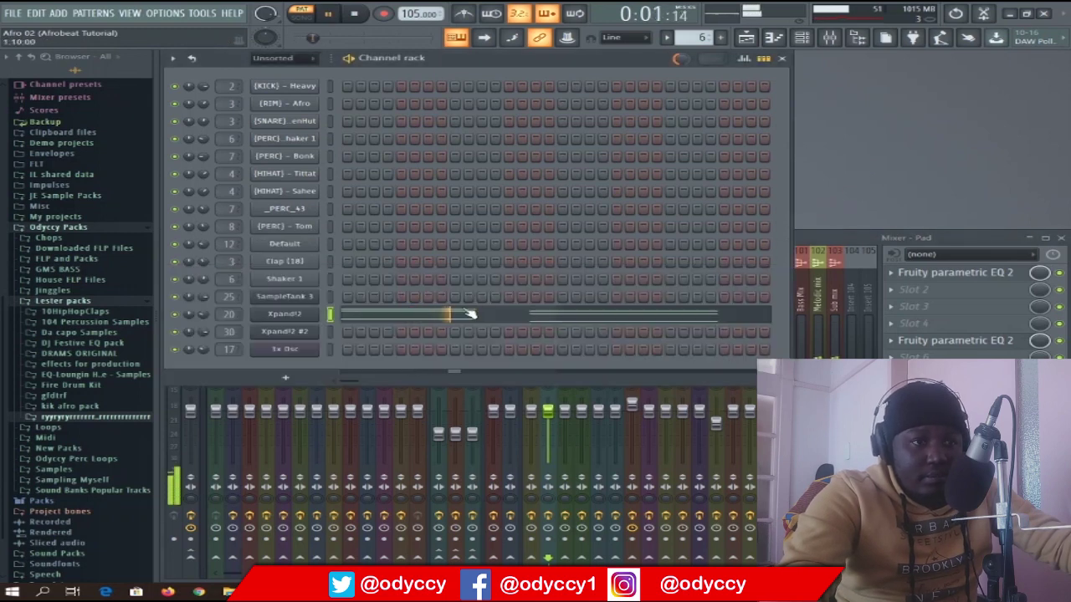
{"action": "left_click", "coordinate": [464, 314]}
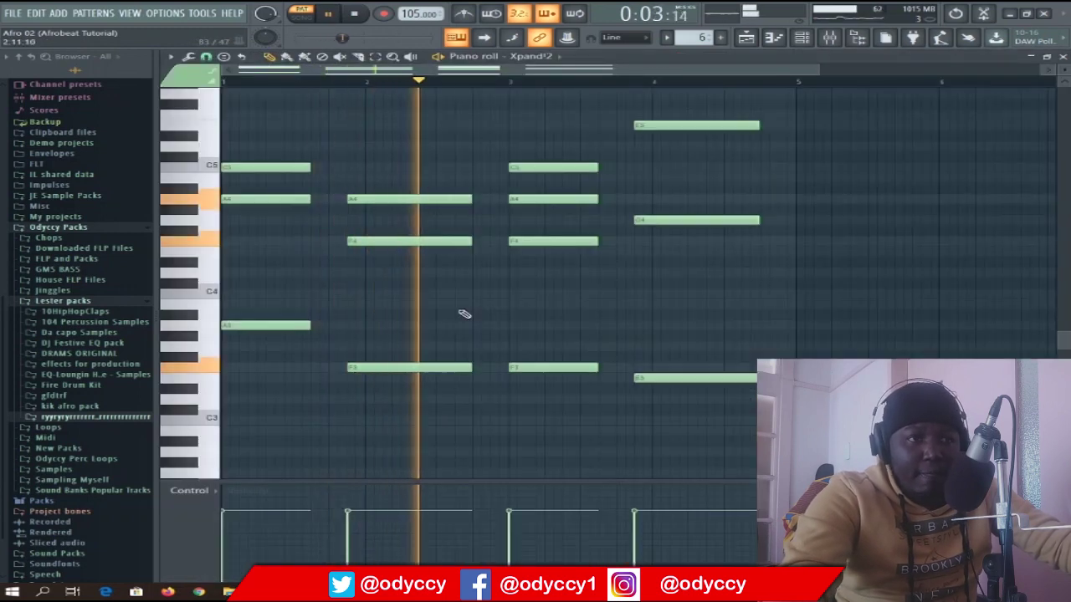
{"action": "scroll", "coordinate": [813, 298], "scroll_direction": "up", "scroll_amount": 5}
{"action": "scroll", "coordinate": [820, 306], "scroll_direction": "down", "scroll_amount": 6}
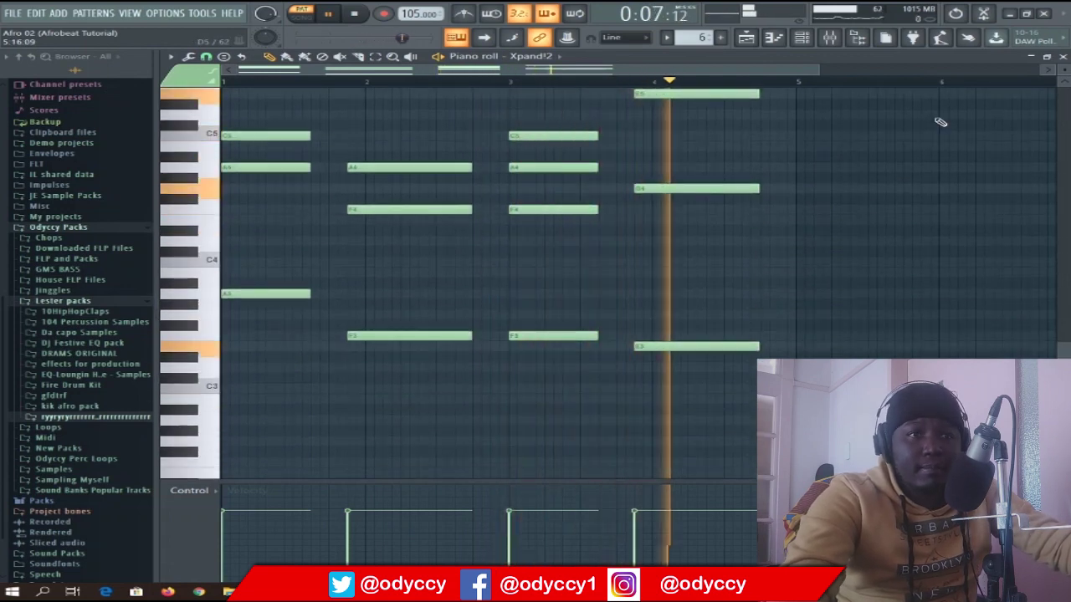
{"action": "left_click", "coordinate": [1064, 57]}
{"action": "key", "text": "space"}
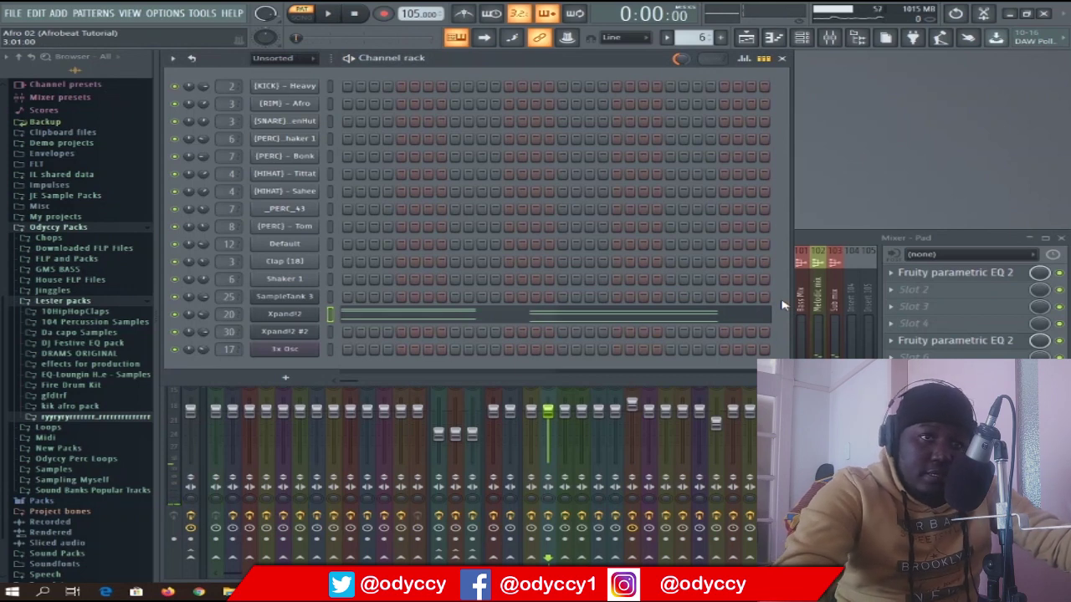
Step: Switch to pattern 7, audition its Xpand!2 #2 bell part and inspect the instrument's sound layers
{"action": "key", "text": "KP_Add"}
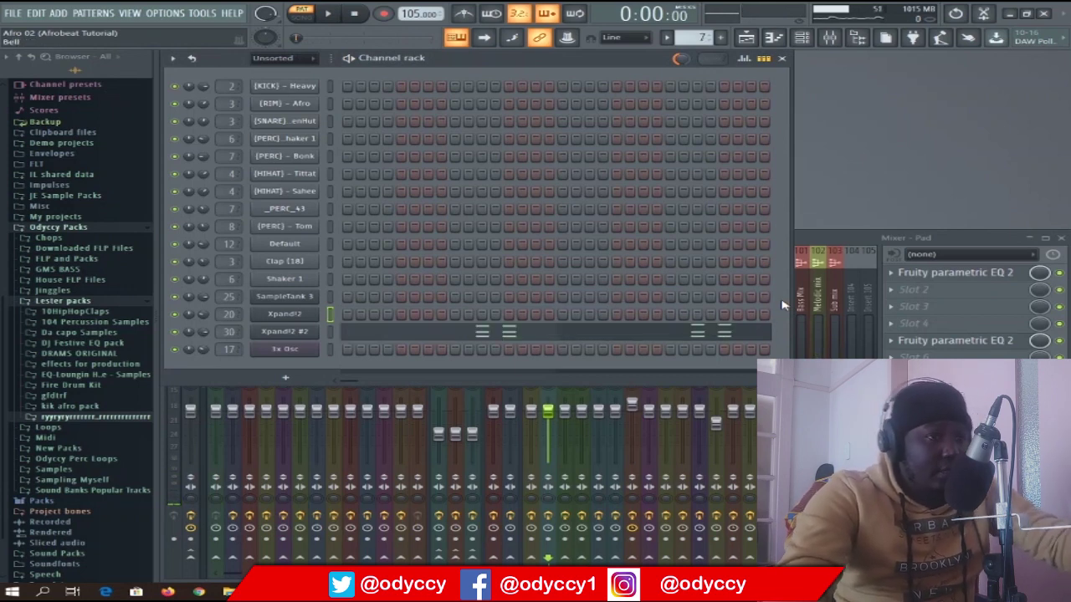
{"action": "left_click", "coordinate": [285, 335]}
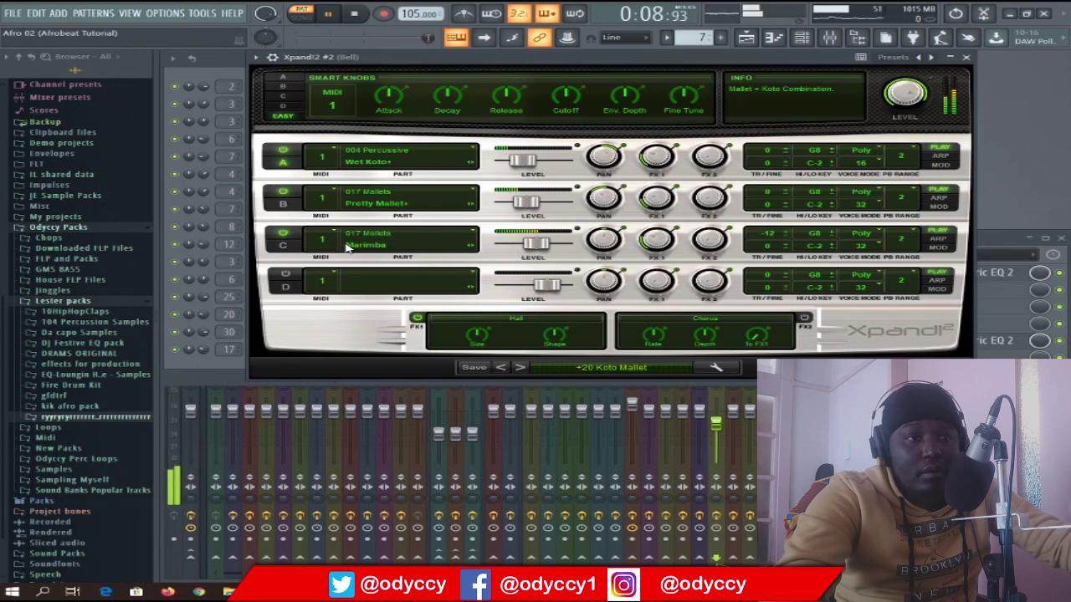
{"action": "key", "text": "space"}
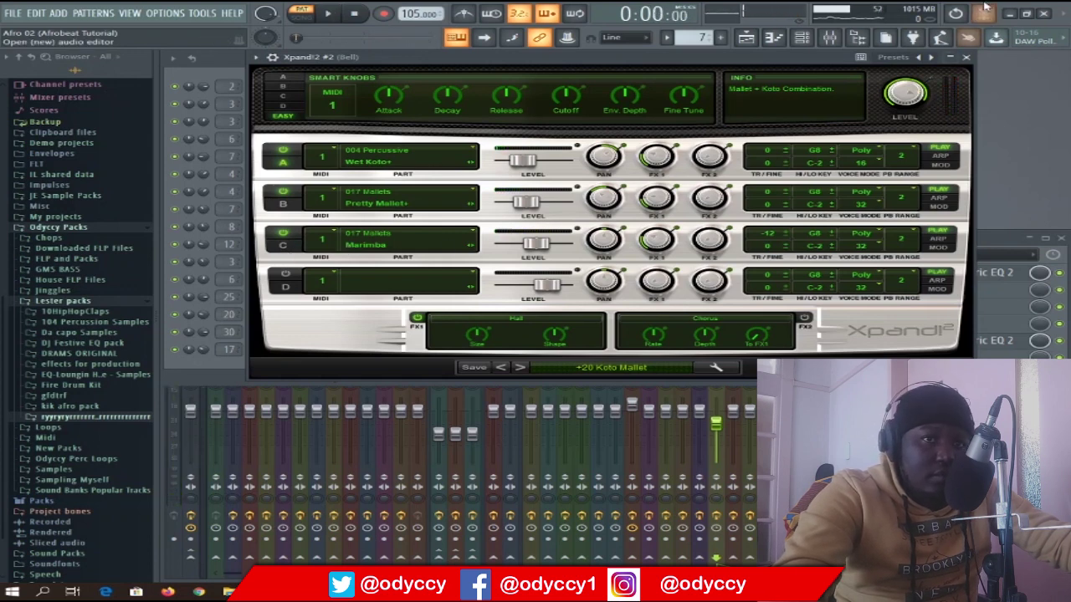
{"action": "left_click", "coordinate": [966, 57]}
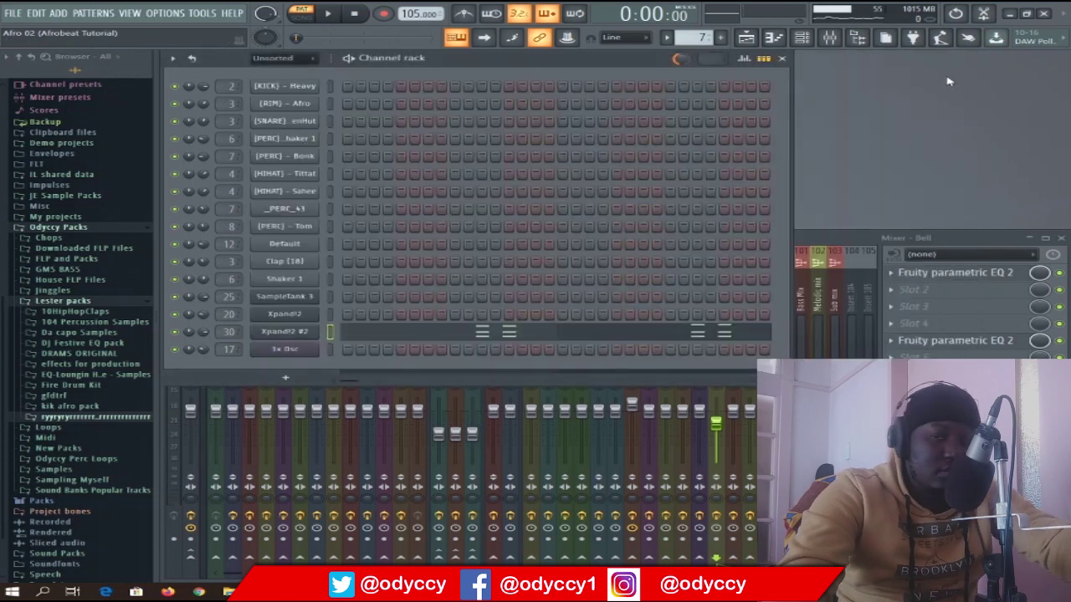
Step: Switch to pattern 8, open the Playlist and play the full arrangement in song mode
{"action": "key", "text": "KP_Add"}
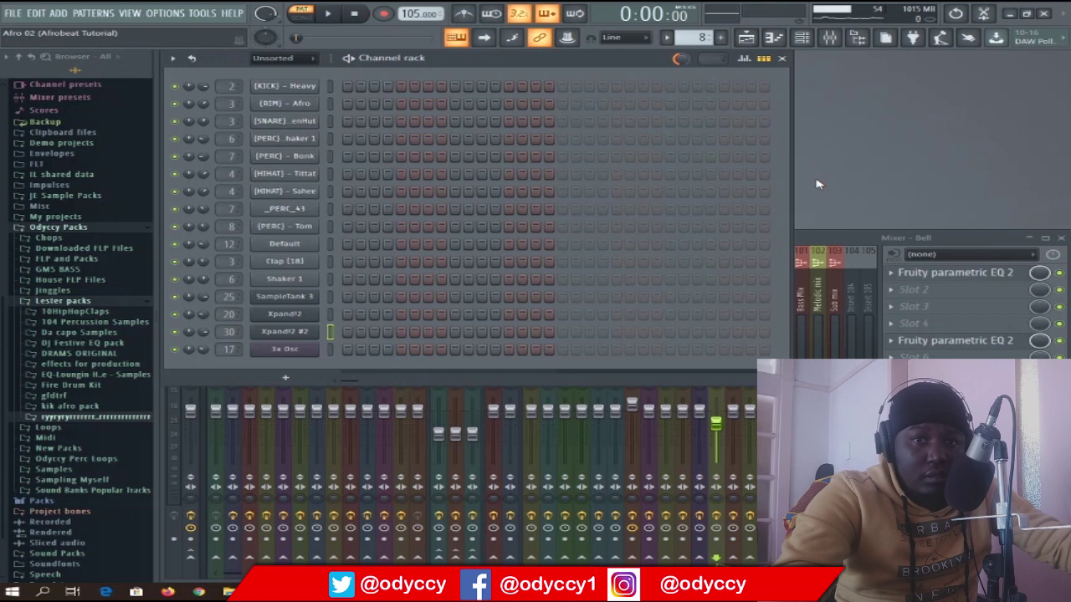
{"action": "left_click", "coordinate": [747, 38]}
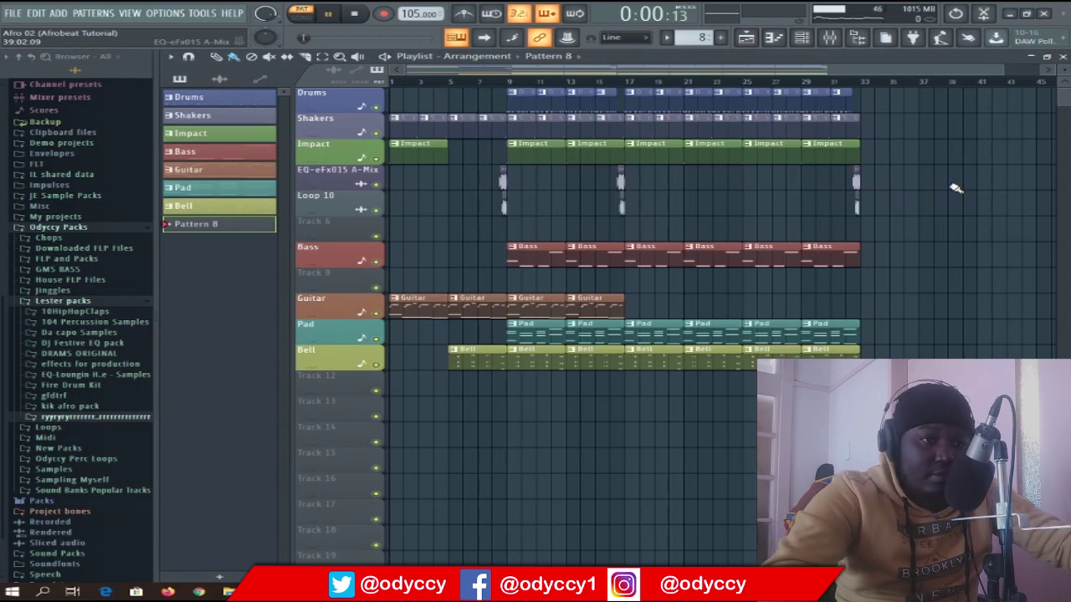
{"action": "key", "text": "l"}
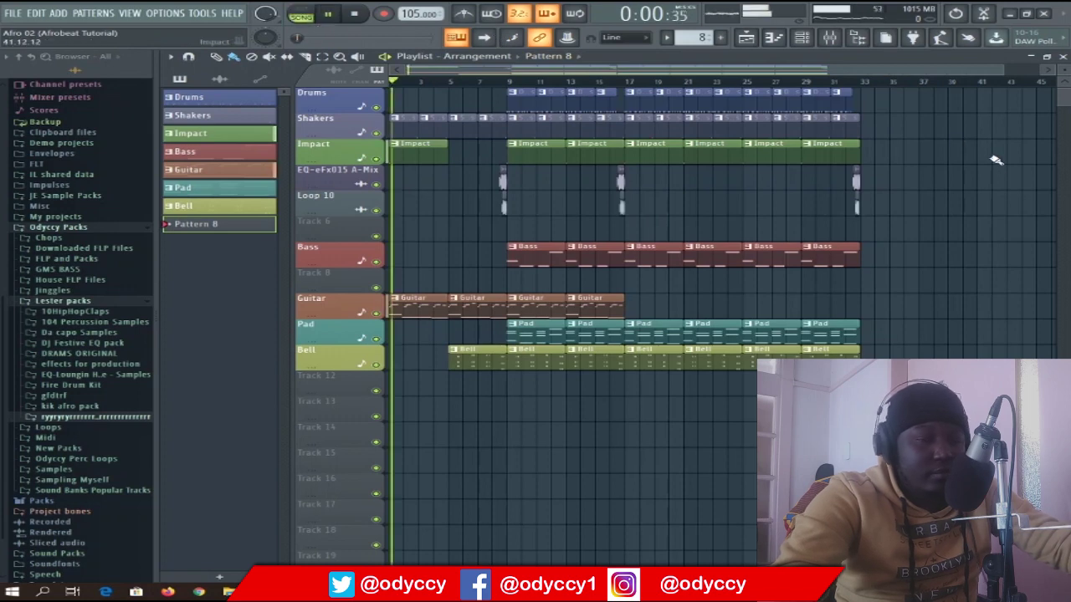